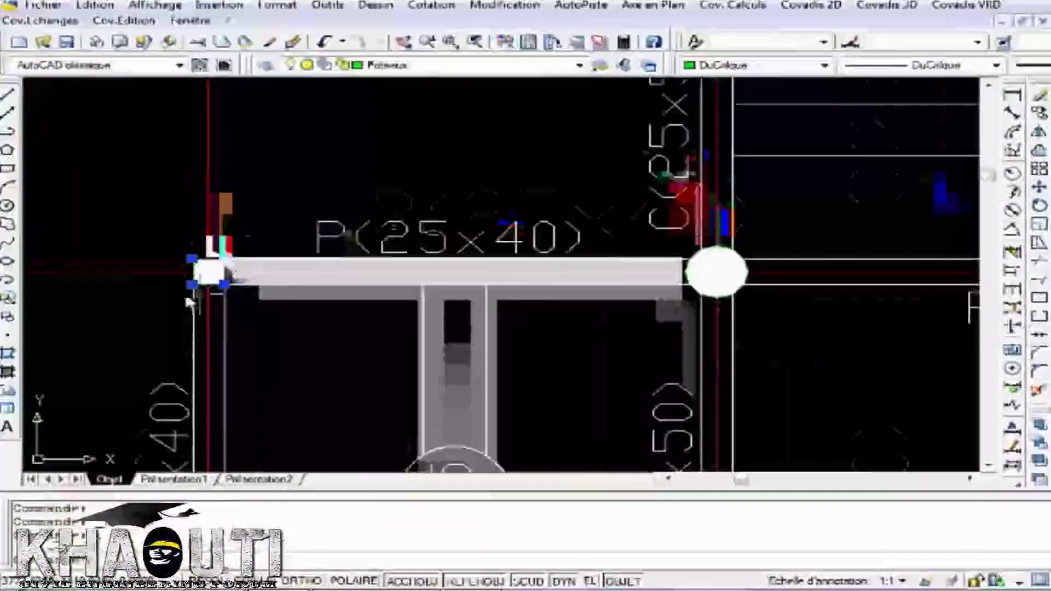
Convert the imported square column outline at axis intersection D-1 and the circular outline at D-2 into columns.
scroll(603, 297, up, 3)
click(480, 314)
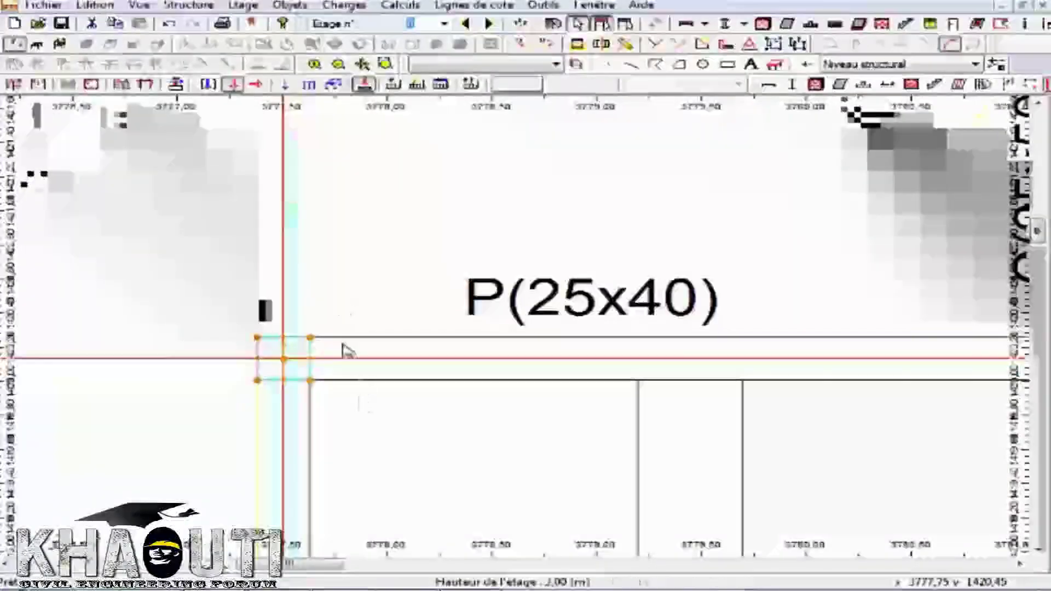
scroll(251, 336, down, 3)
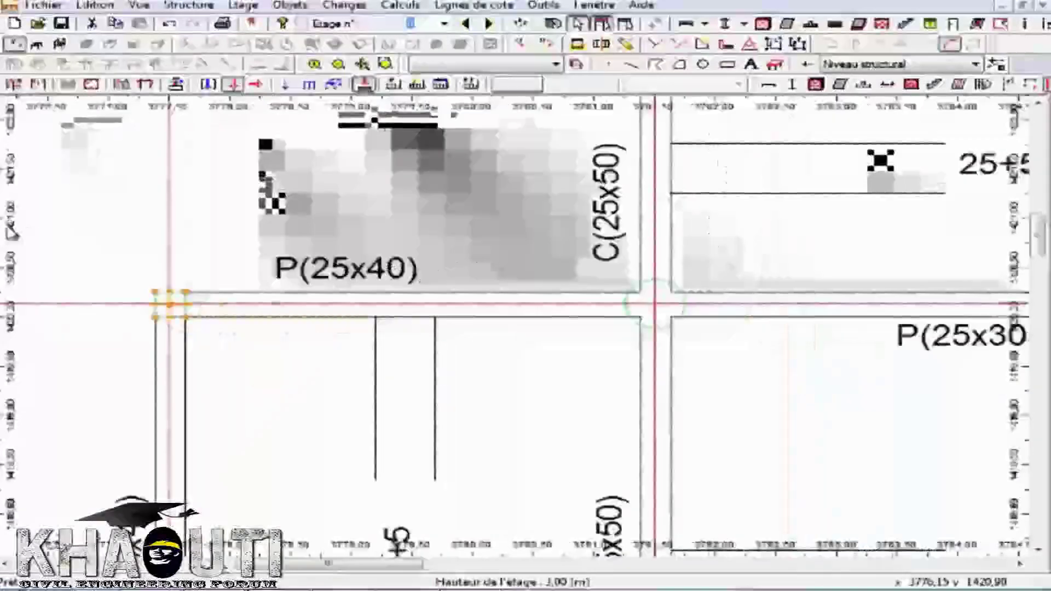
scroll(158, 312, up, 2)
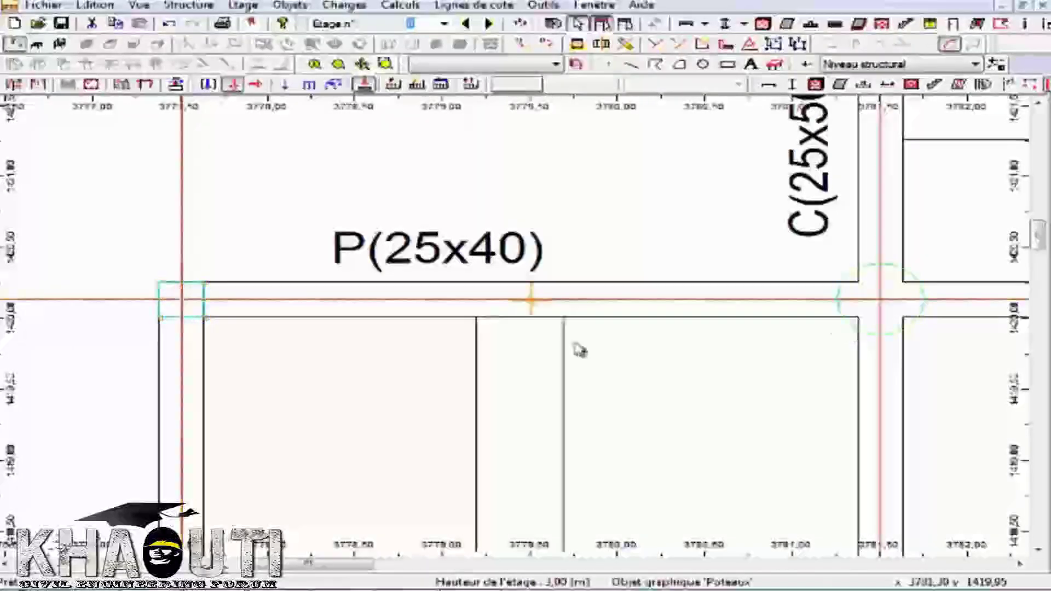
click(867, 305)
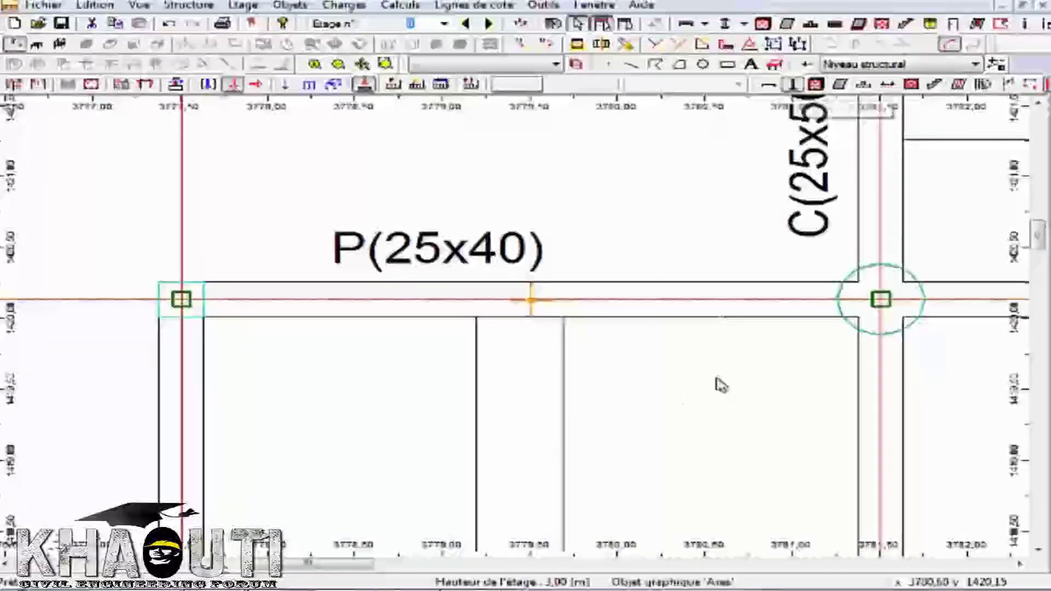
Examine the columns at D-1 and D-2 and the remaining column outlines along axis D.
scroll(114, 304, down, 1)
scroll(768, 308, up, 1)
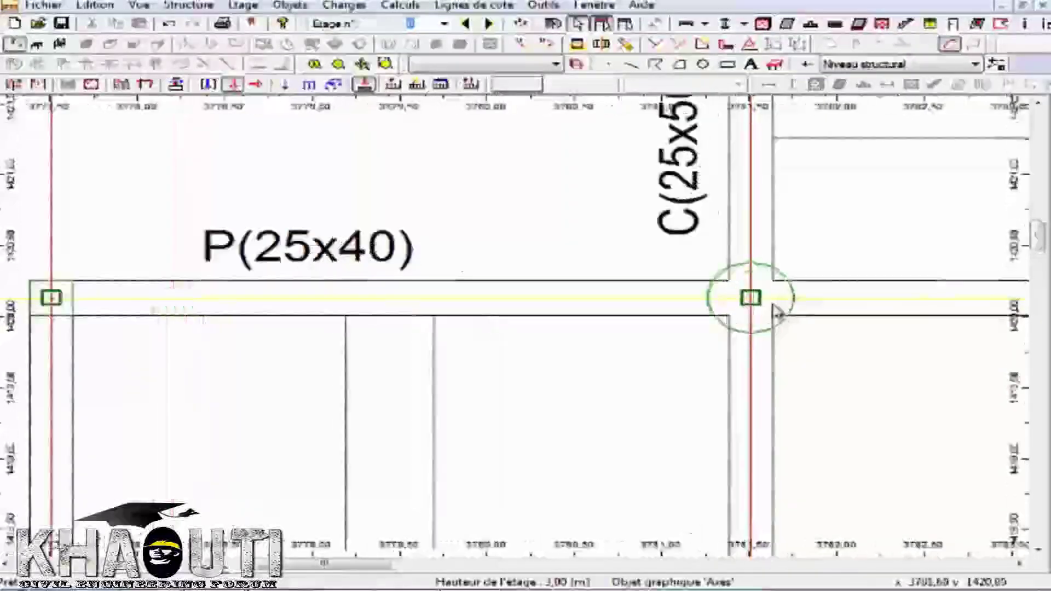
scroll(767, 293, up, 1)
scroll(770, 298, down, 3)
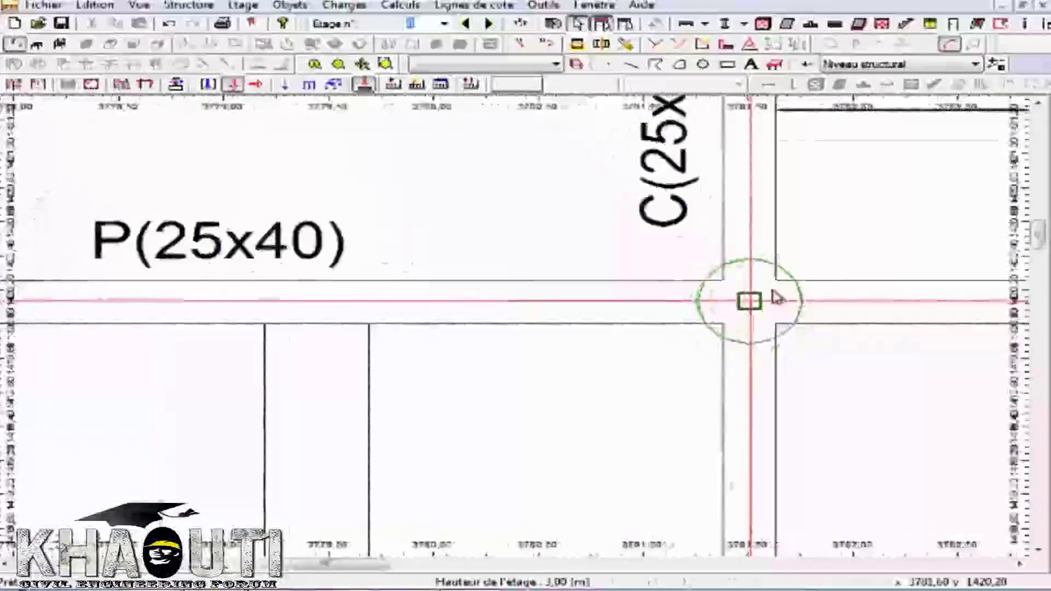
scroll(390, 309, down, 6)
scroll(621, 313, up, 1)
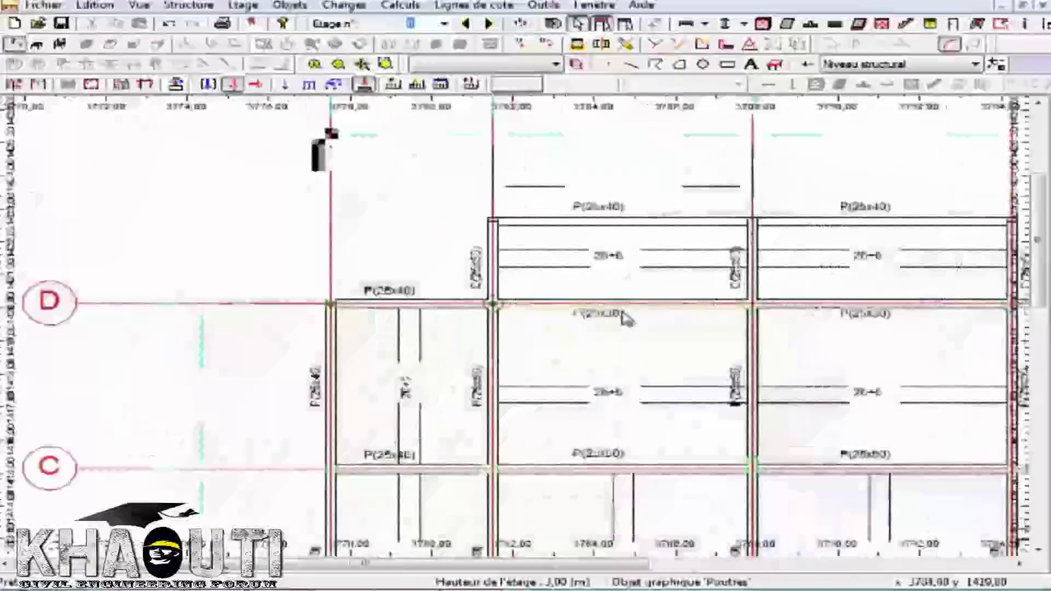
scroll(468, 308, up, 2)
scroll(129, 291, down, 2)
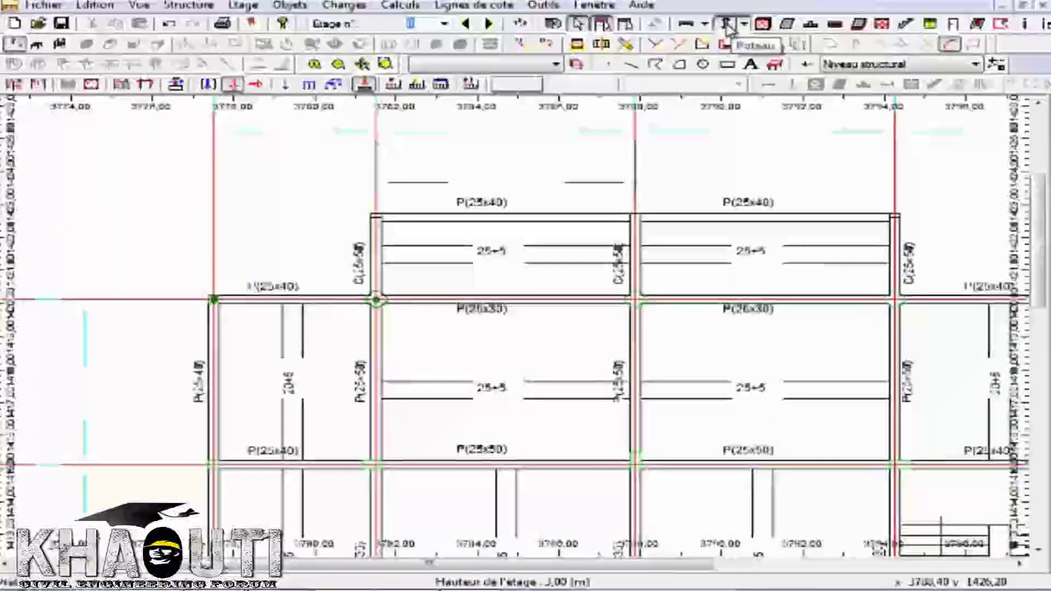
Start the Column tool and inspect concrete grade B30 in the materials database, closing it without changes.
click(727, 24)
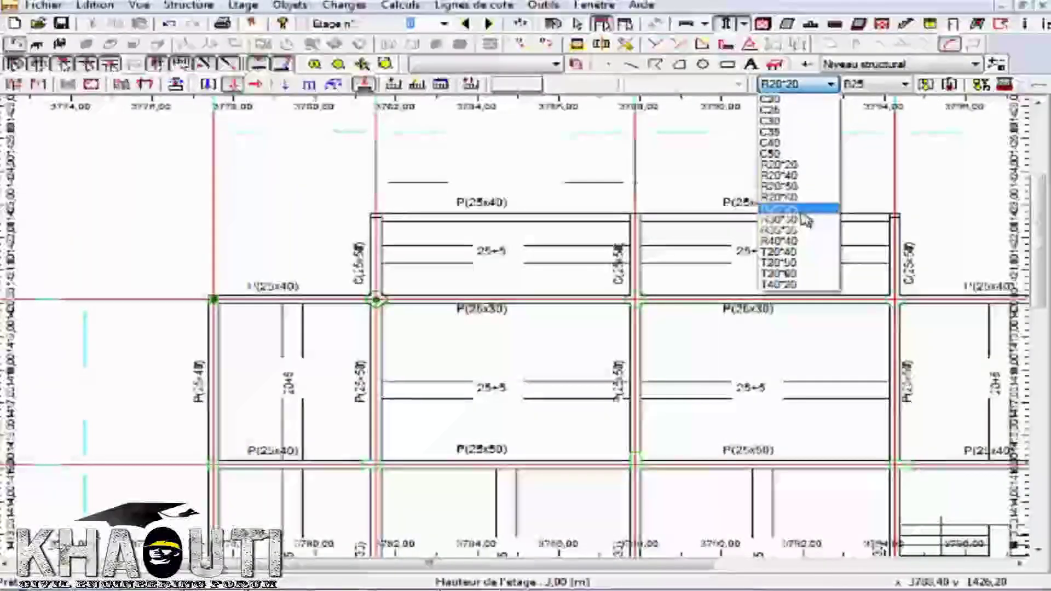
click(999, 53)
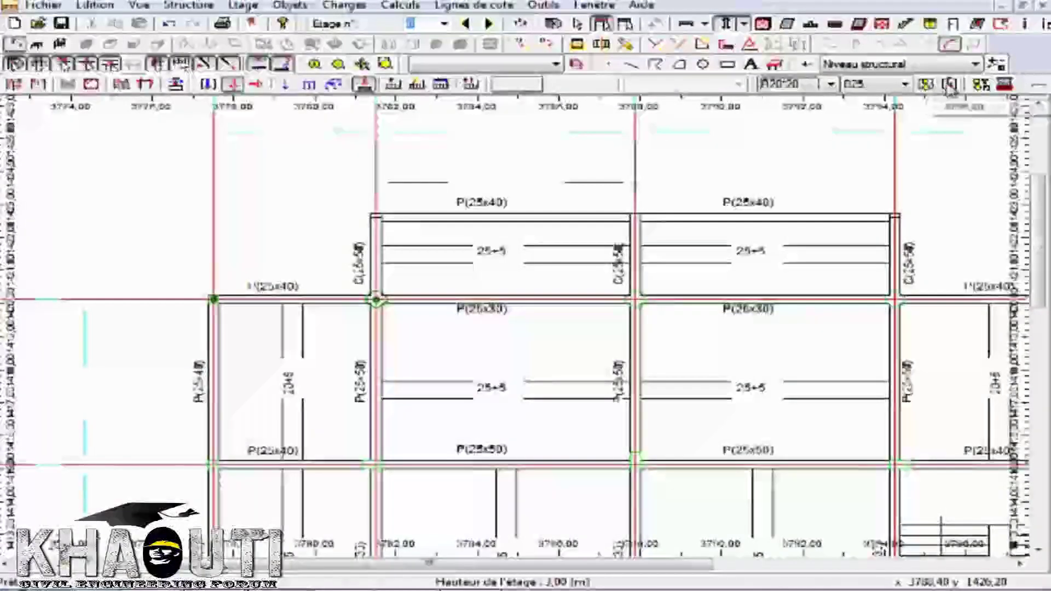
click(1004, 85)
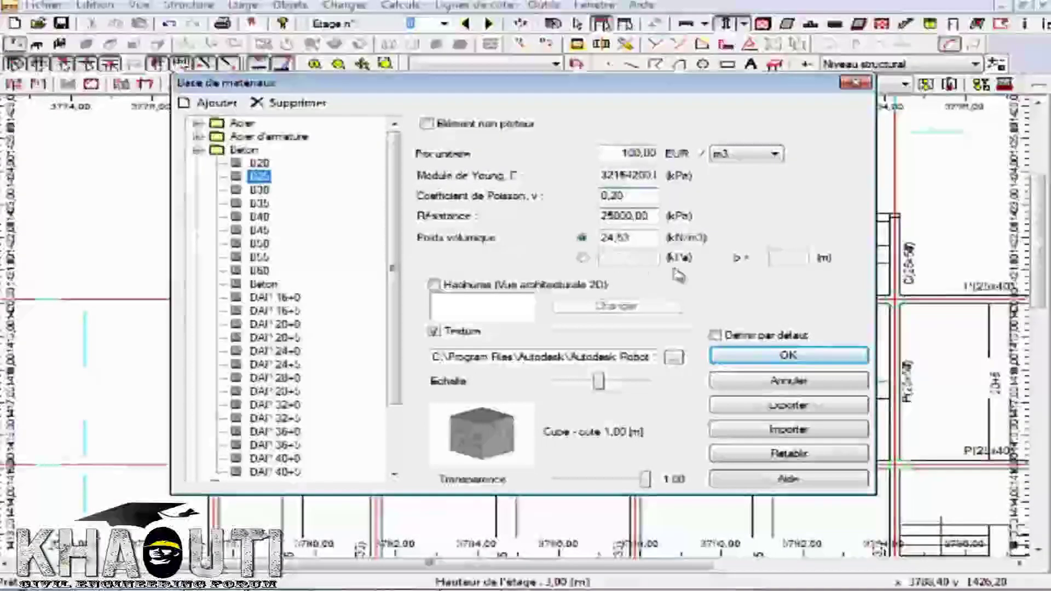
click(266, 191)
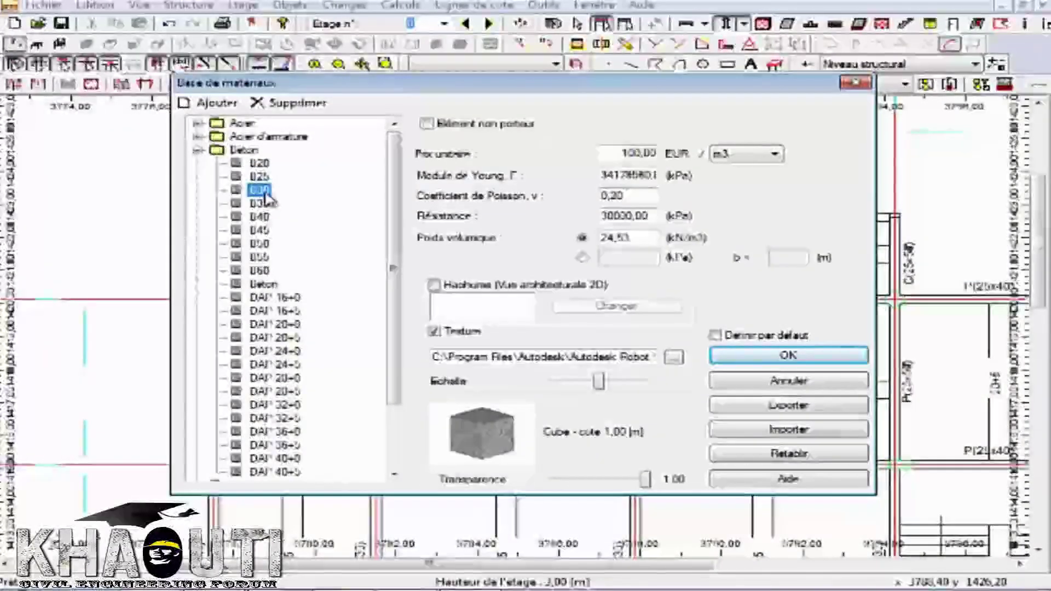
click(857, 84)
Add a 45 x 45 cm rectangular section to the section database and use it for the column.
click(981, 84)
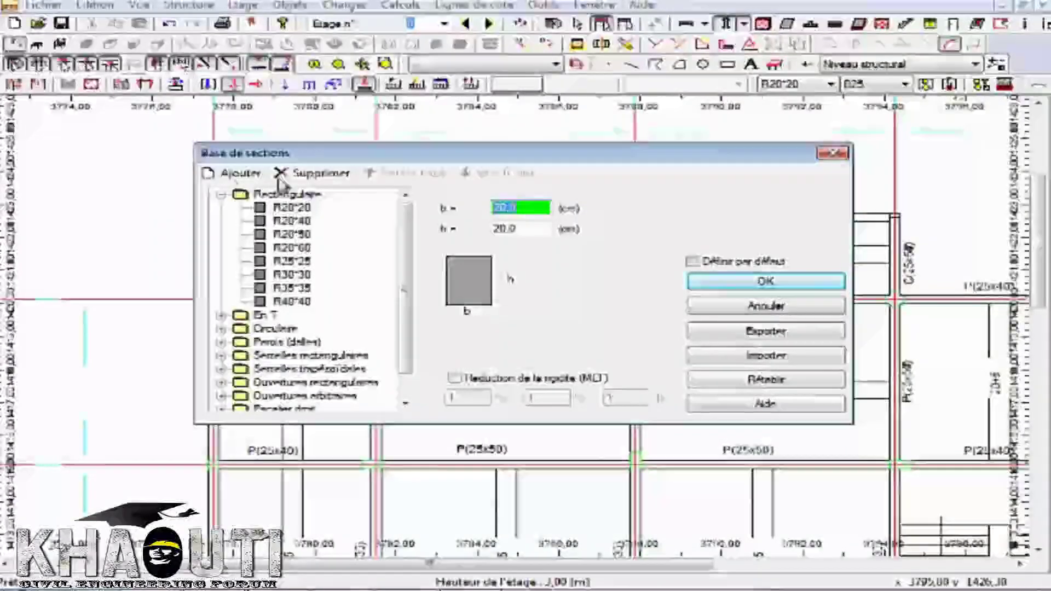
click(229, 174)
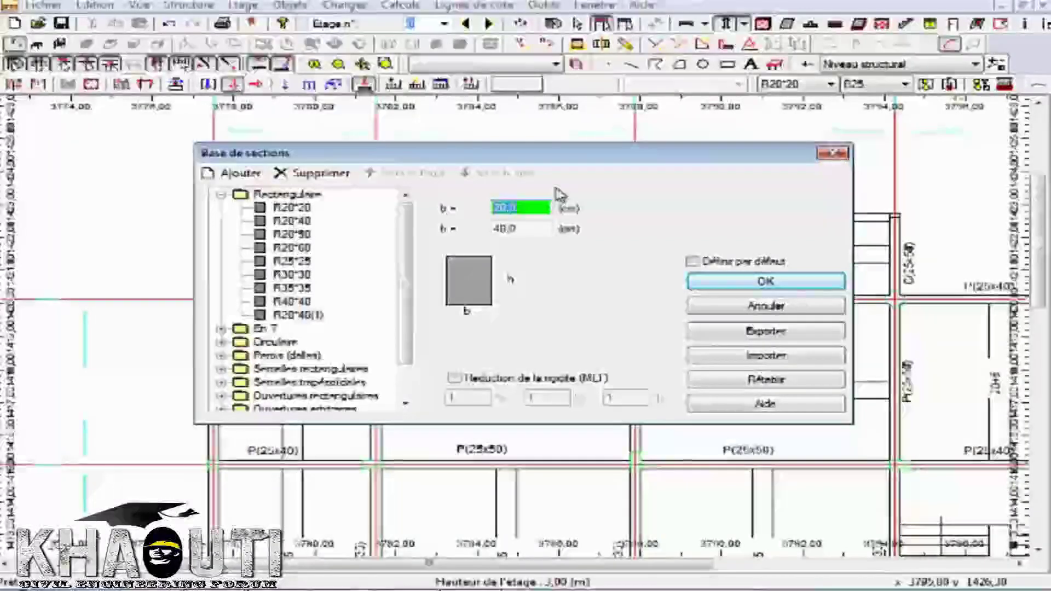
text(45)
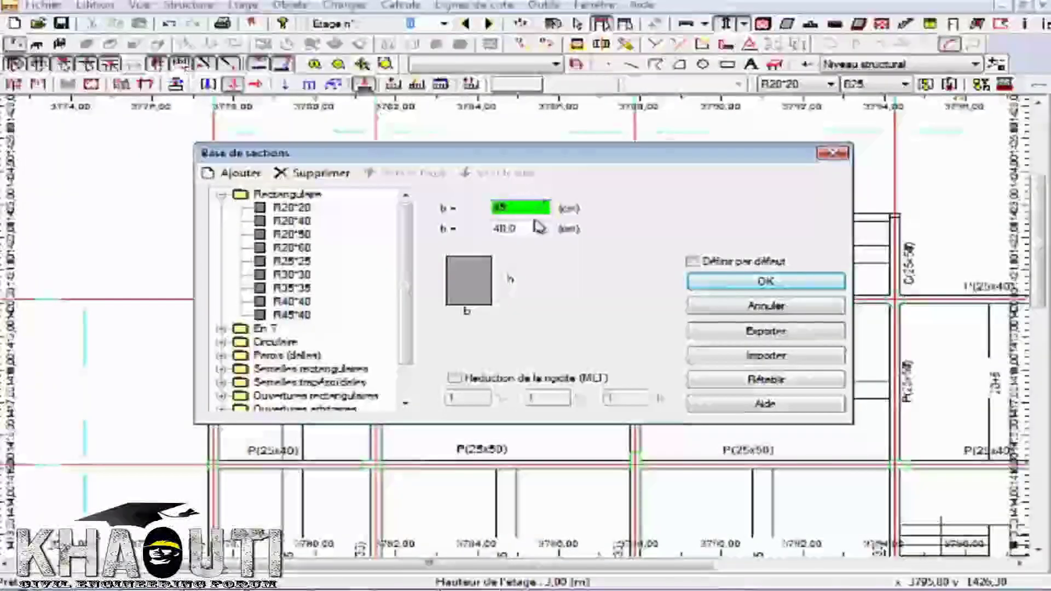
key(Tab)
text(45)
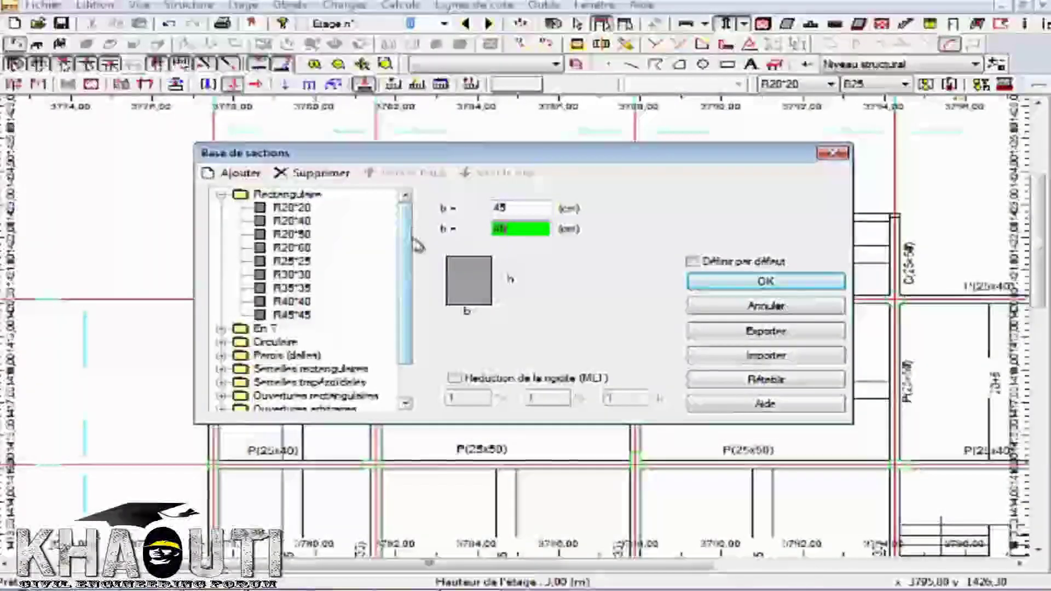
click(704, 282)
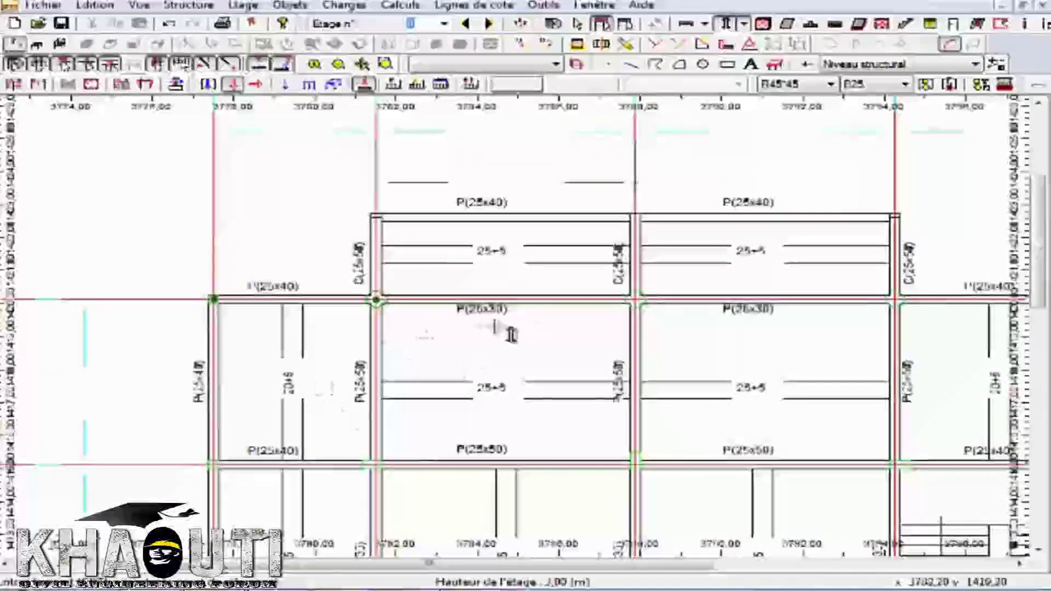
Place an R45*45 column at the intersection of axes D and 3.
scroll(646, 302, up, 4)
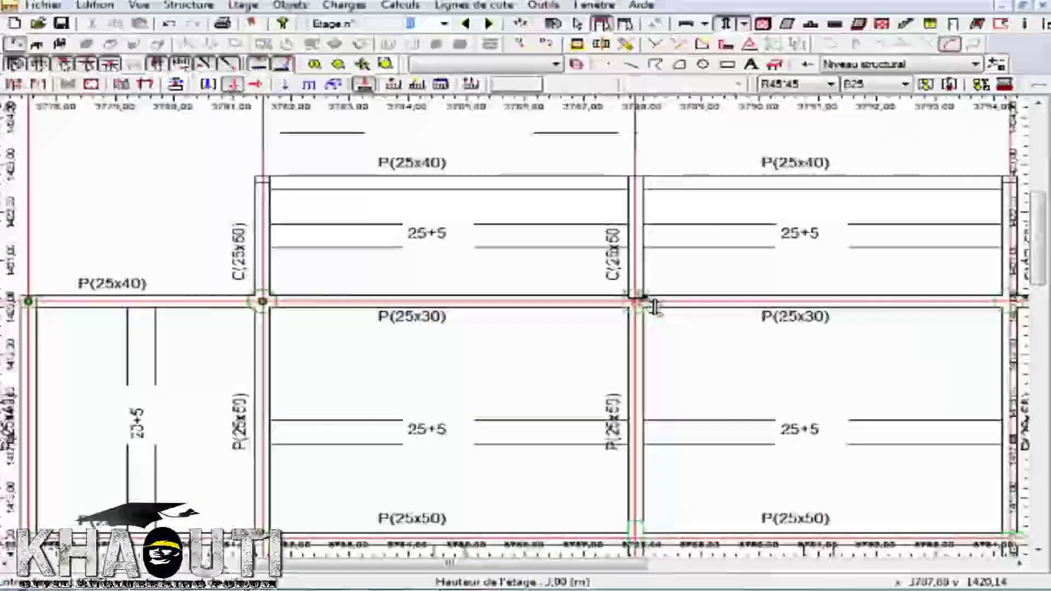
scroll(654, 304, up, 1)
click(634, 335)
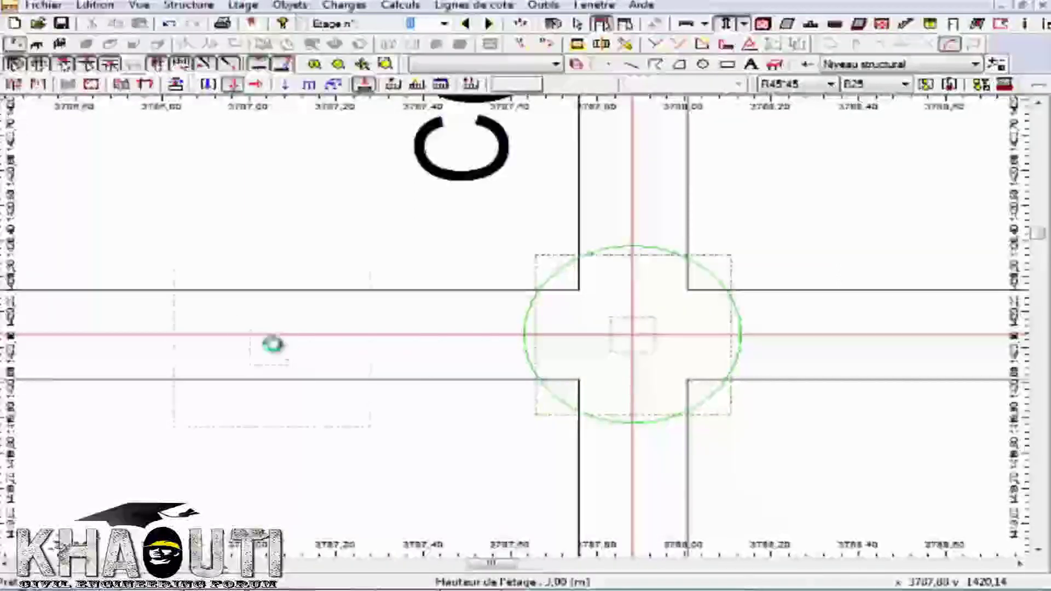
key(Escape)
Delete the R45*45 column at the intersection of axes D and 3.
scroll(544, 369, down, 4)
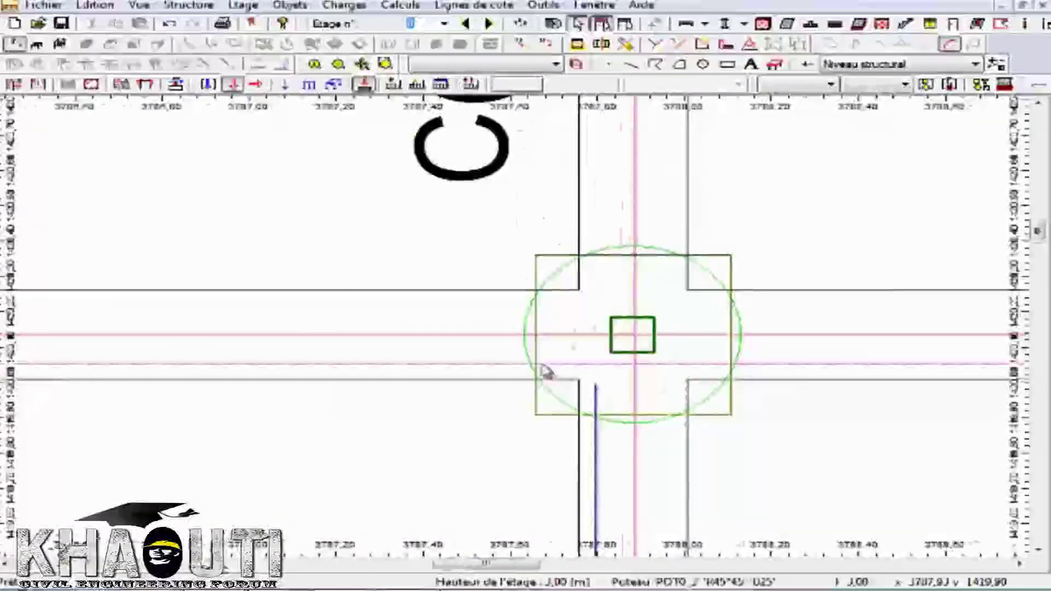
scroll(541, 368, up, 2)
click(578, 398)
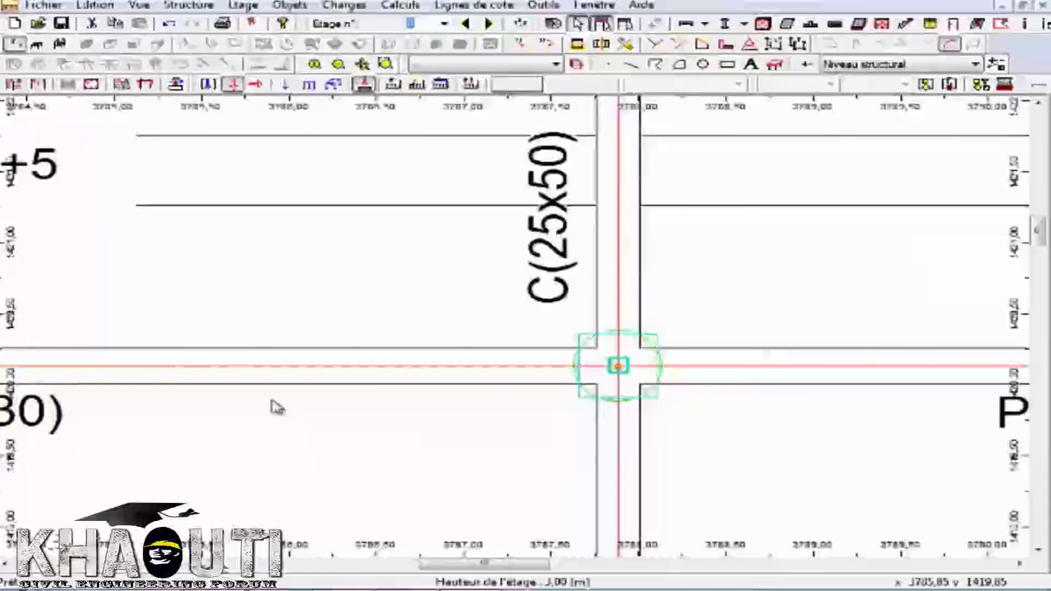
key(Delete)
Place circular columns with section C50 at axis intersections D-3 and D-4.
scroll(183, 305, down, 4)
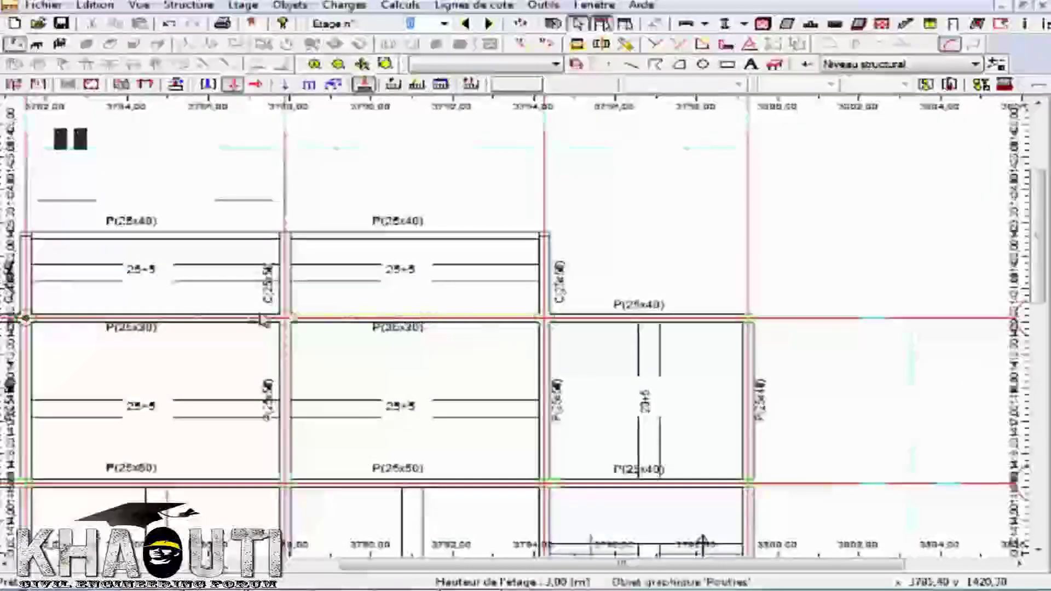
scroll(280, 321, up, 2)
scroll(283, 327, up, 2)
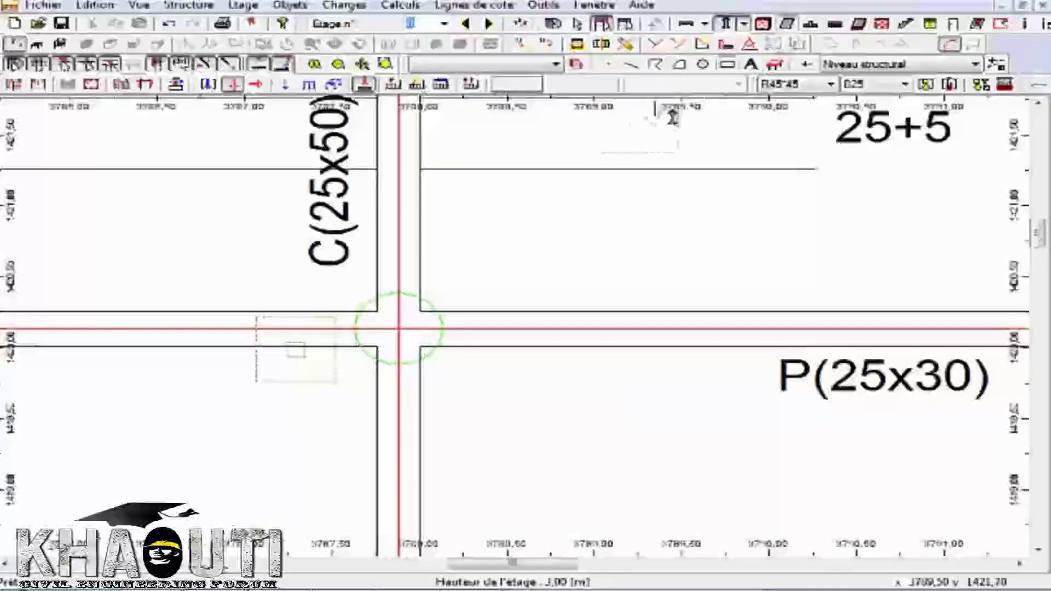
click(788, 85)
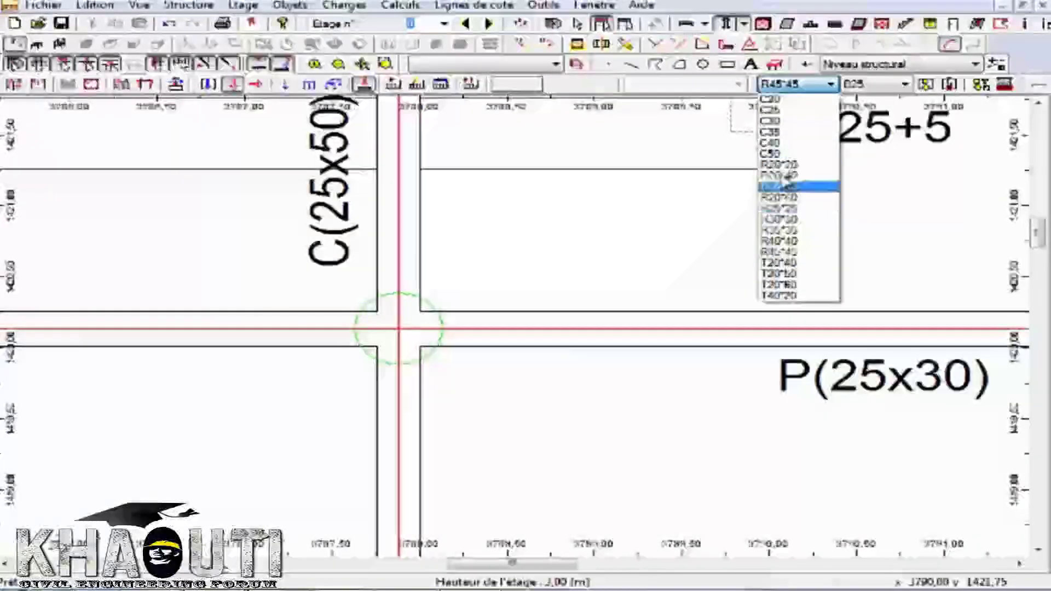
click(794, 155)
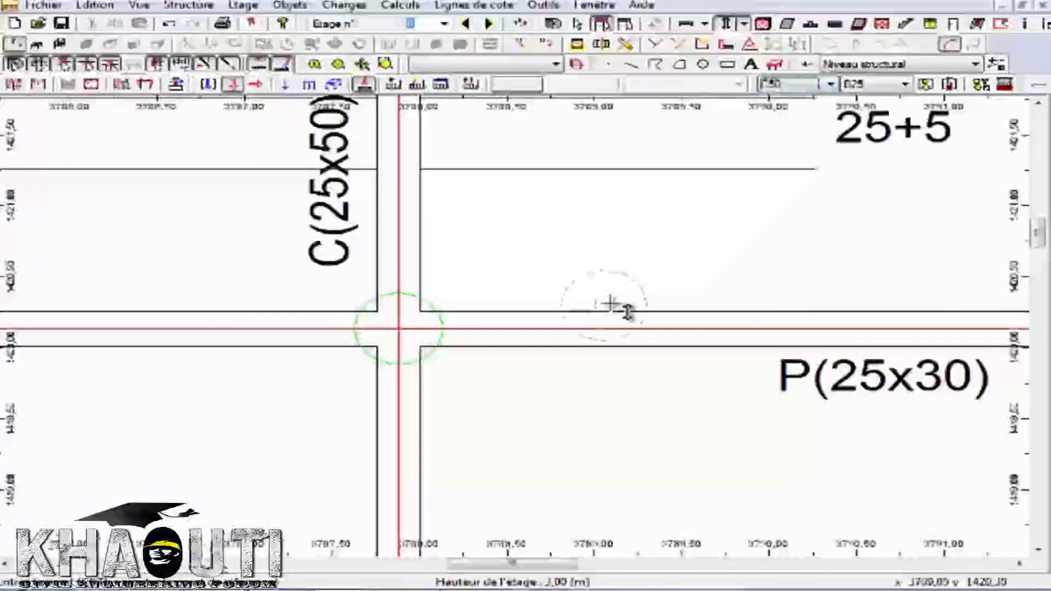
scroll(399, 331, down, 3)
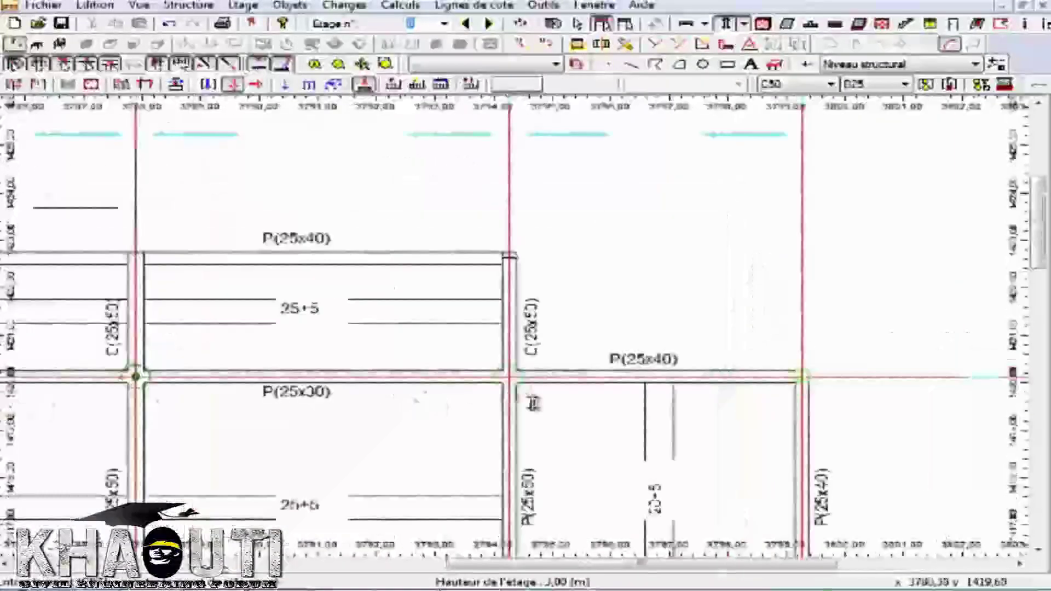
scroll(530, 386, up, 4)
scroll(508, 342, down, 5)
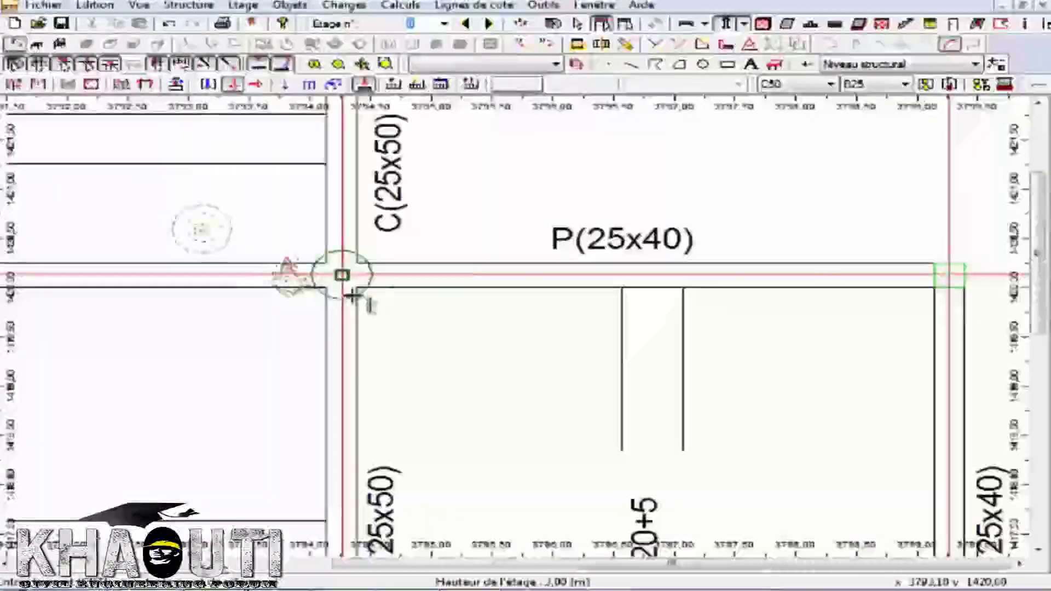
Place C50 circular columns along axis A at its intersections with axes 2, 3 and 4.
scroll(530, 268, down, 2)
scroll(284, 468, up, 6)
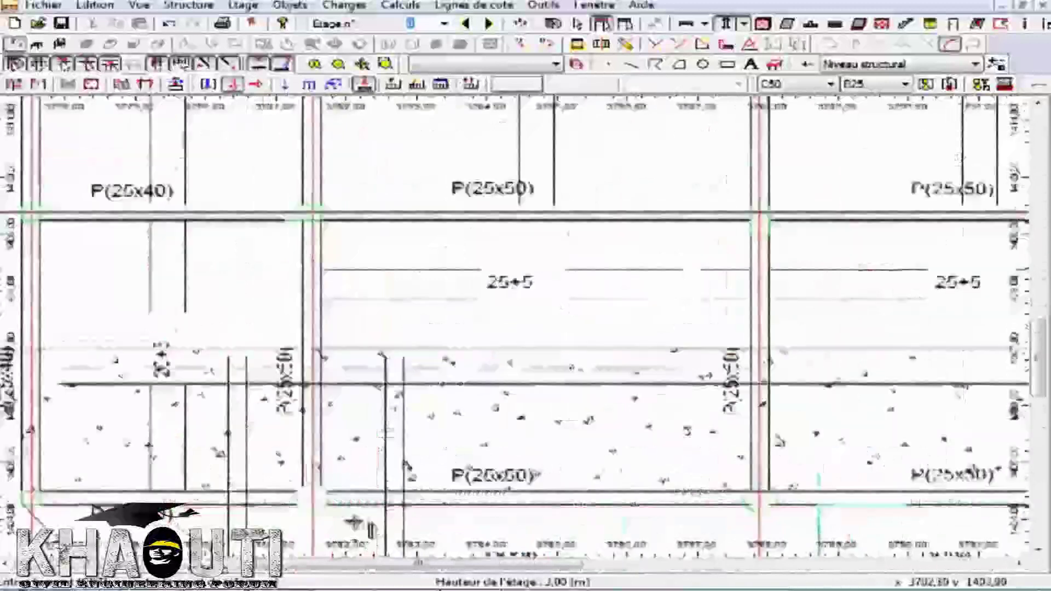
scroll(284, 468, down, 3)
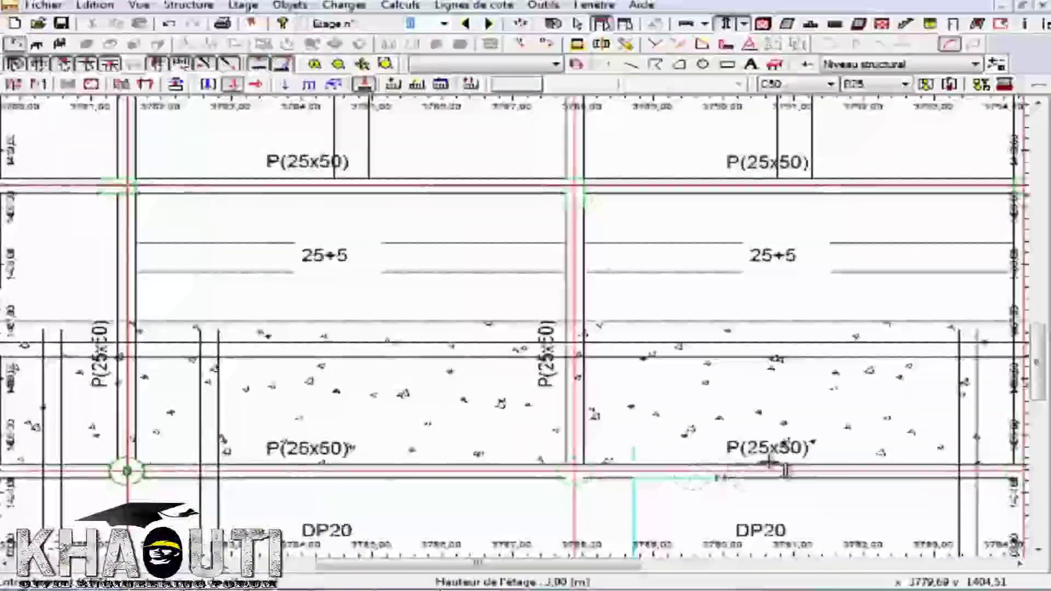
scroll(429, 487, up, 3)
scroll(430, 491, up, 2)
scroll(447, 481, down, 4)
scroll(766, 470, up, 3)
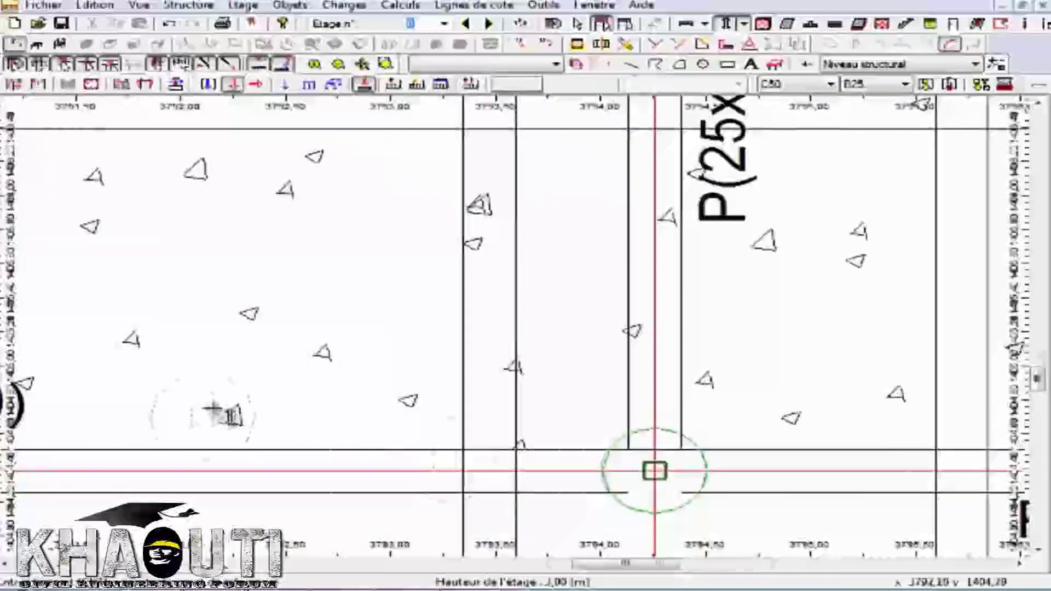
scroll(654, 469, down, 4)
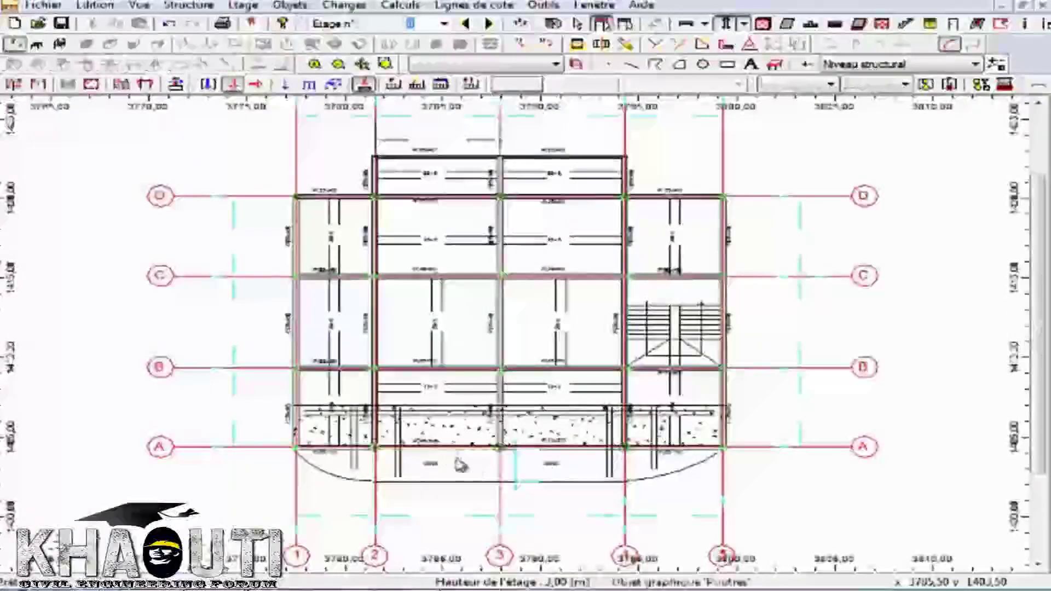
Convert the rectangular column outlines on axis C at axes 1 to 5 and at D-5 into columns, and check them in 3D.
scroll(279, 224, up, 2)
scroll(280, 224, up, 3)
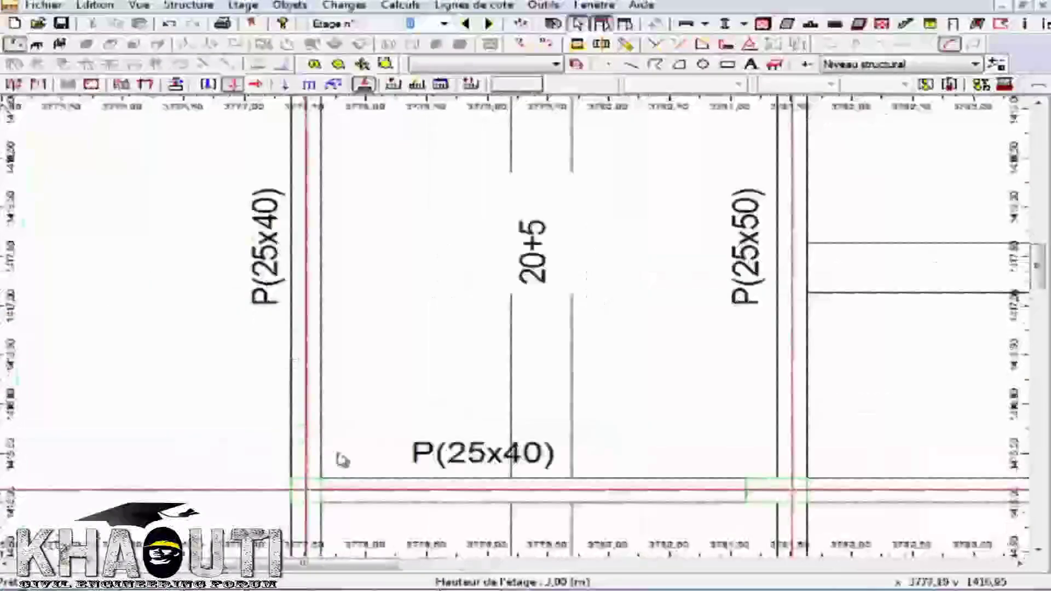
scroll(317, 486, up, 1)
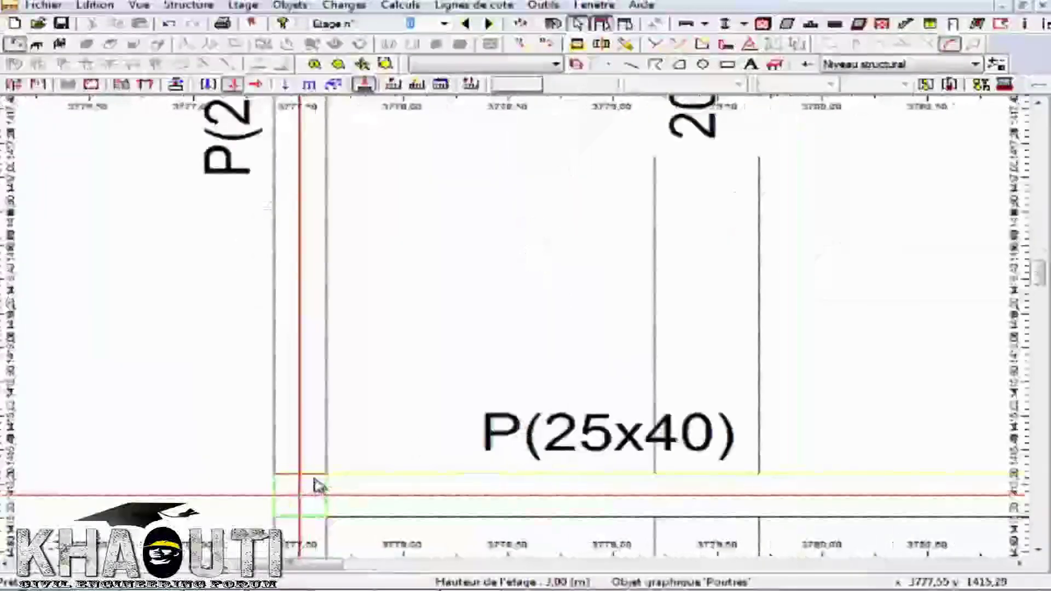
click(324, 484)
scroll(9, 360, down, 3)
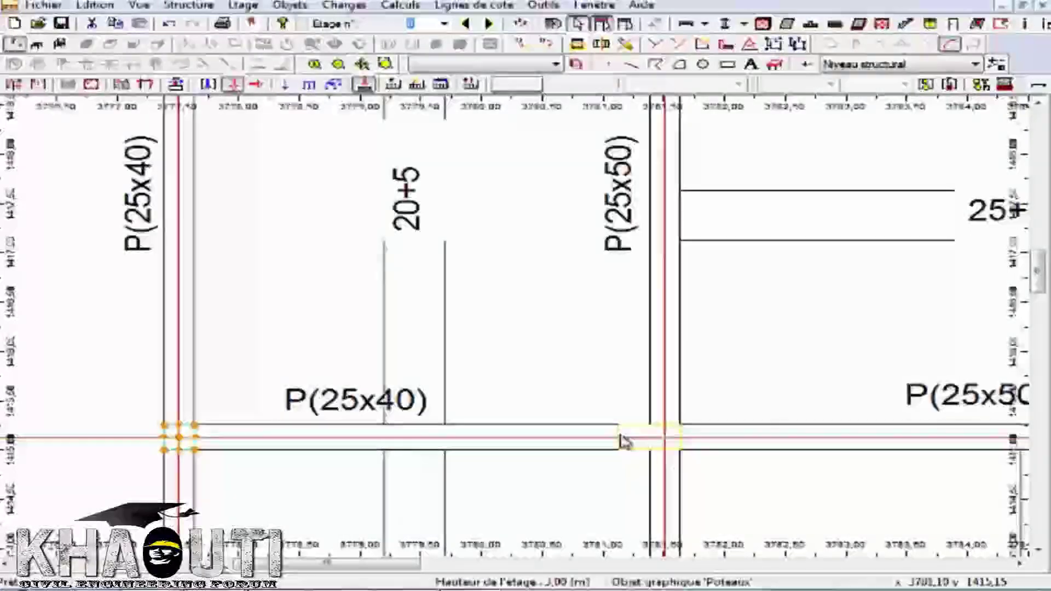
scroll(31, 437, down, 2)
scroll(441, 441, up, 3)
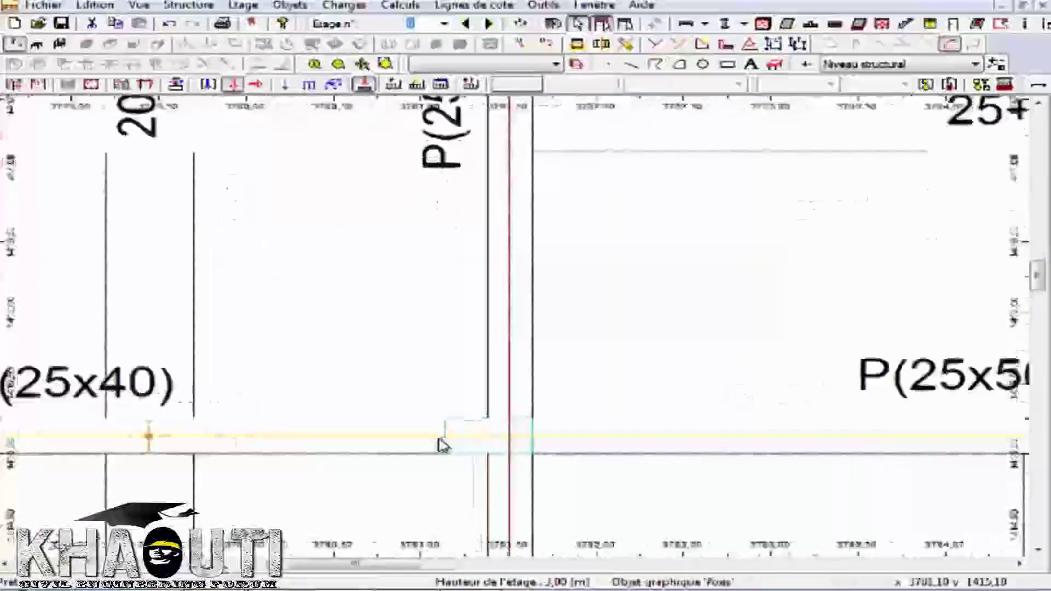
scroll(469, 436, down, 2)
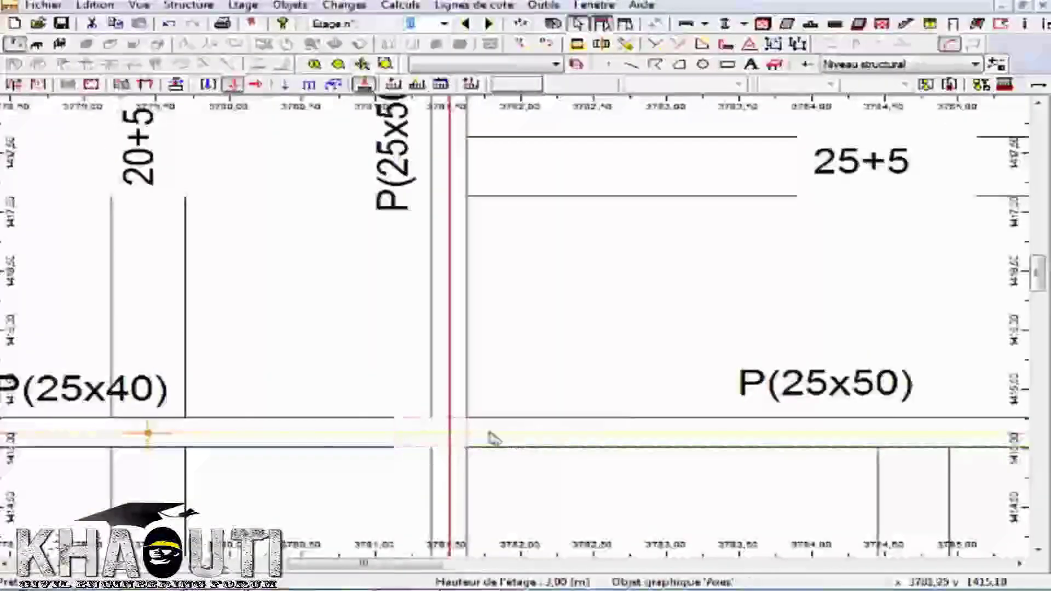
scroll(475, 436, down, 3)
scroll(868, 429, up, 5)
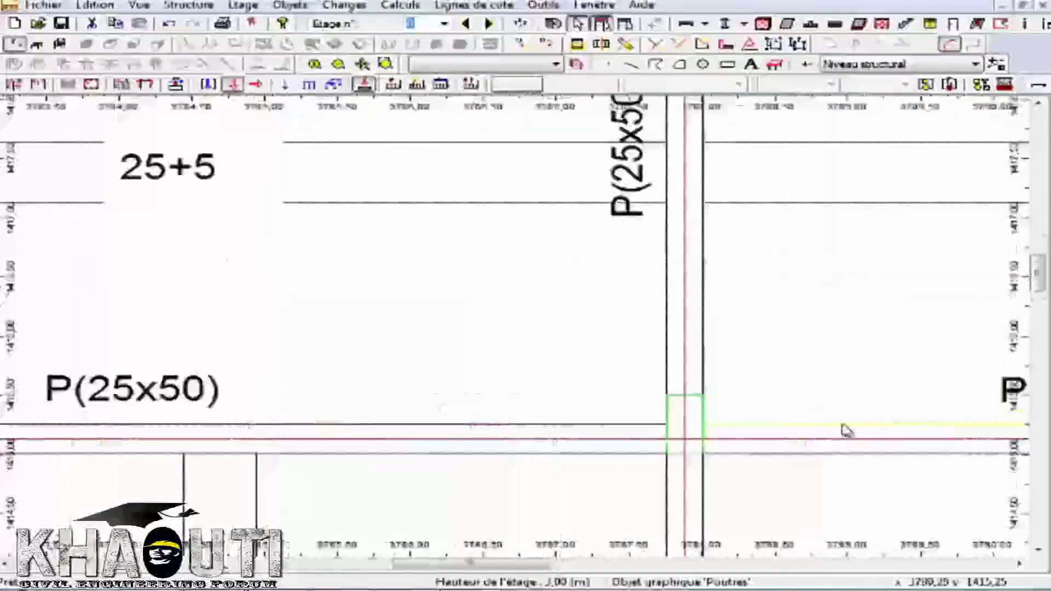
scroll(188, 411, down, 3)
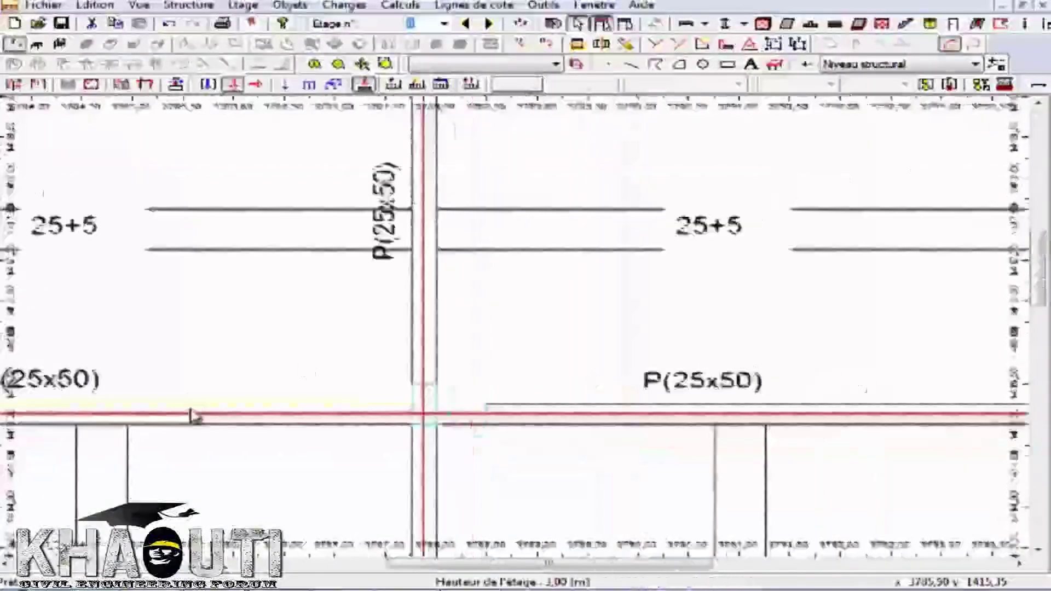
scroll(668, 448, up, 4)
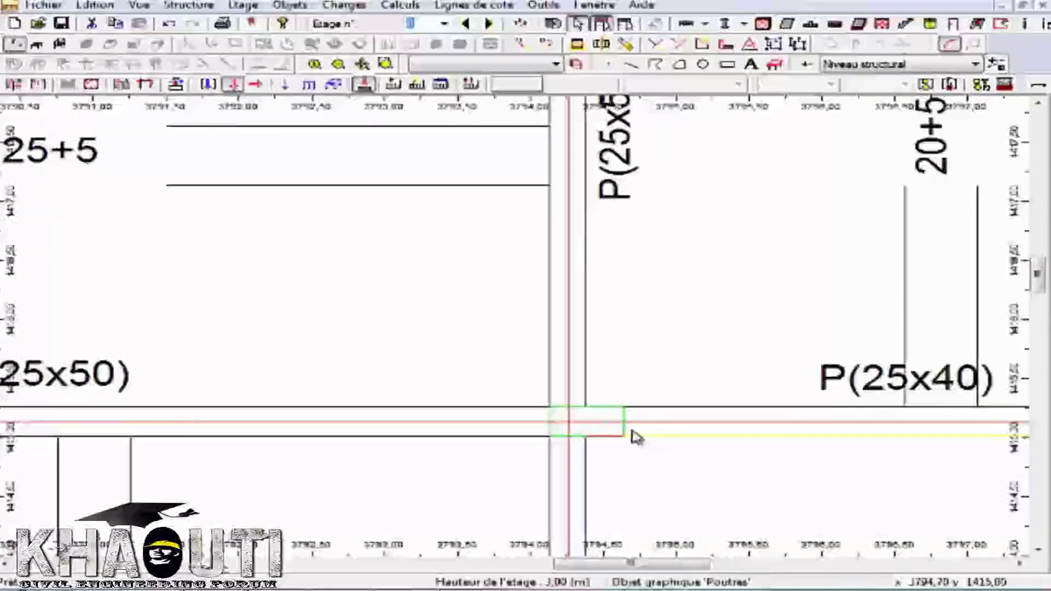
scroll(629, 436, down, 3)
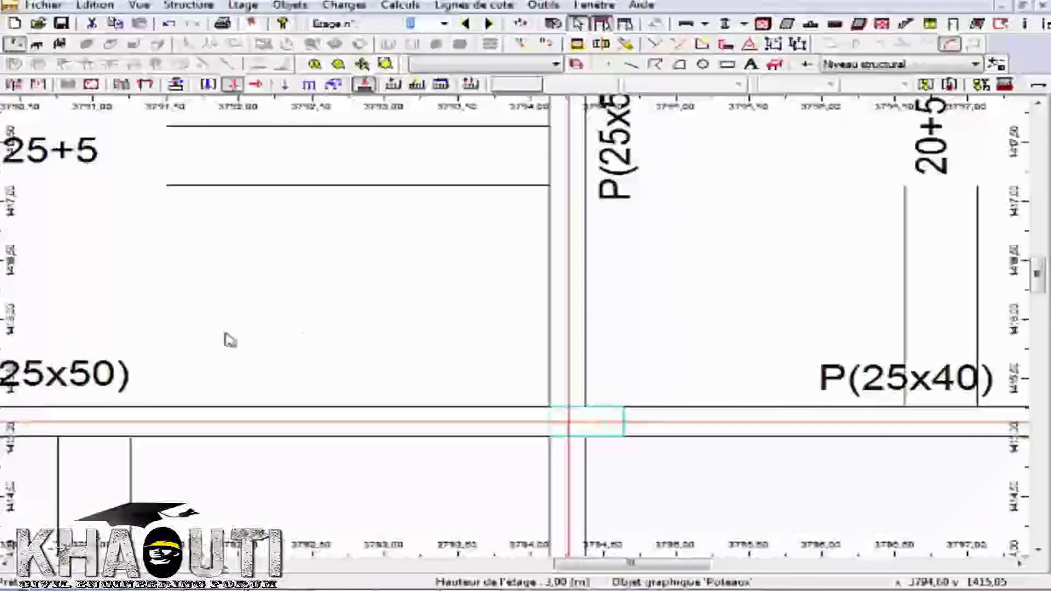
scroll(549, 371, up, 5)
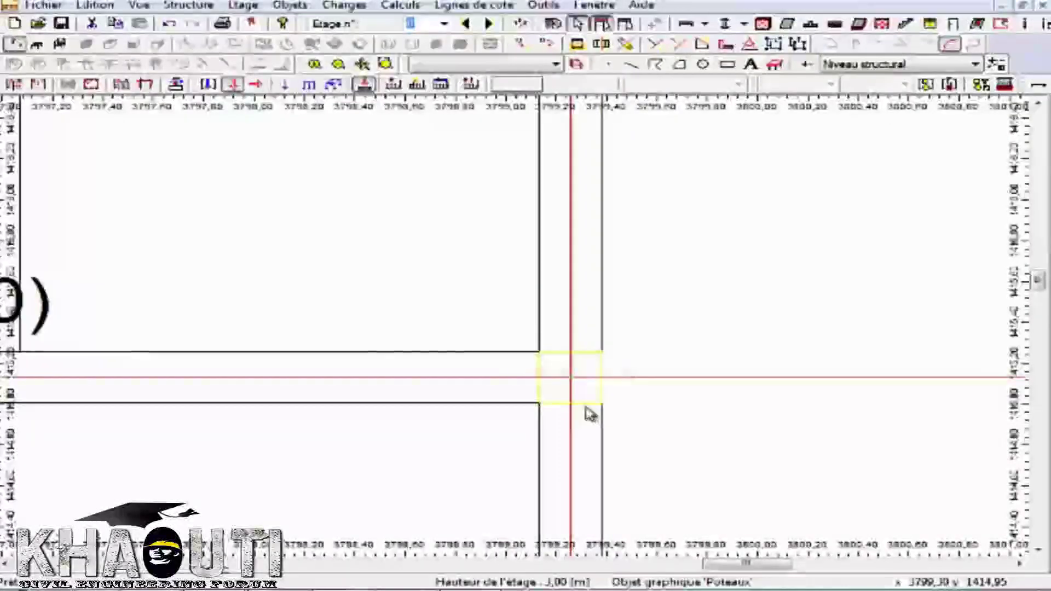
scroll(825, 426, down, 3)
scroll(821, 448, up, 5)
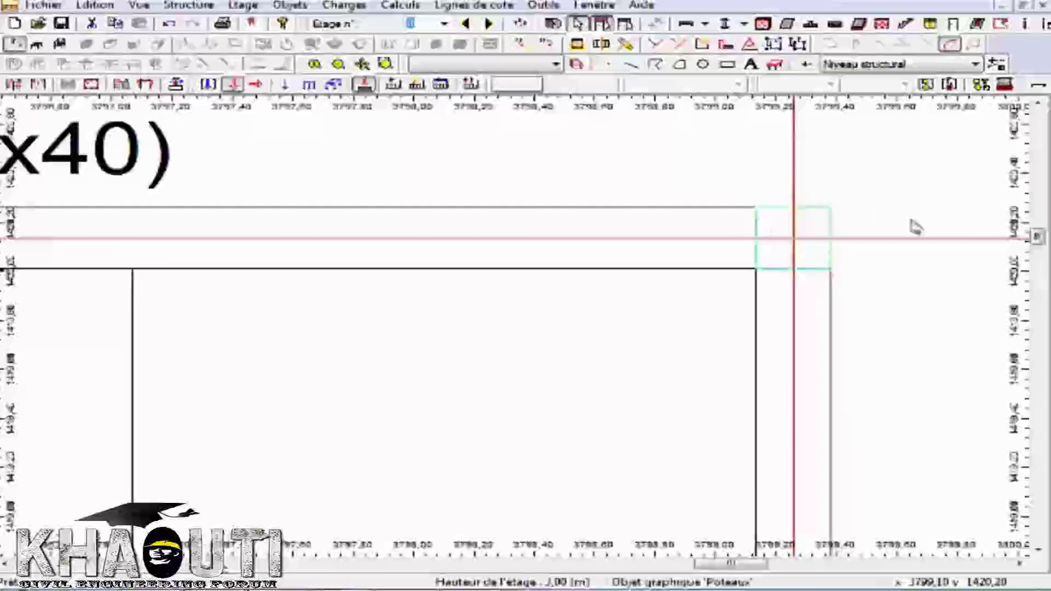
scroll(762, 222, down, 4)
scroll(818, 224, down, 2)
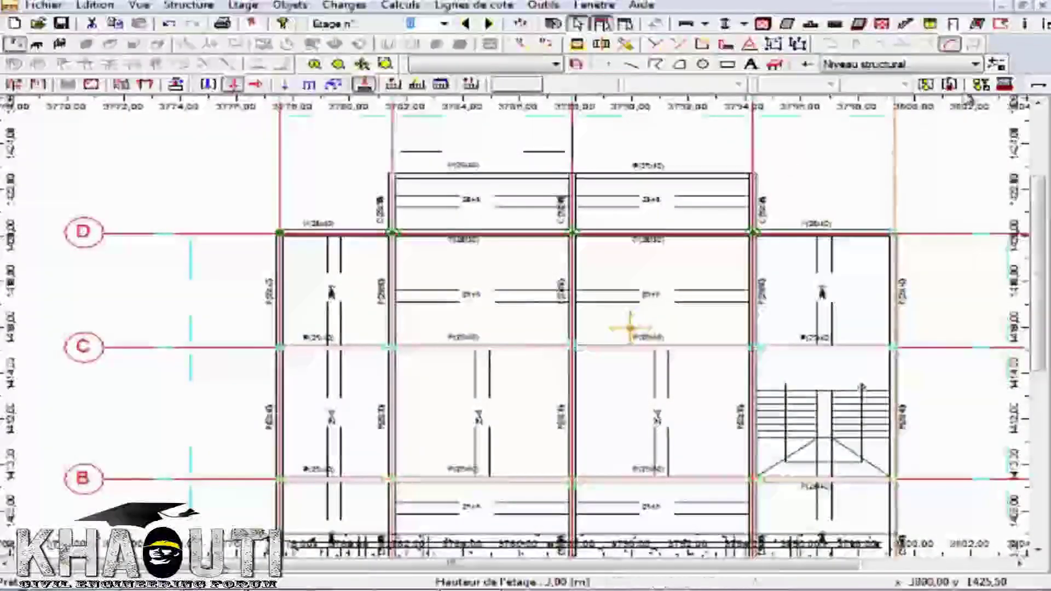
drag(1025, 86, 560, 86)
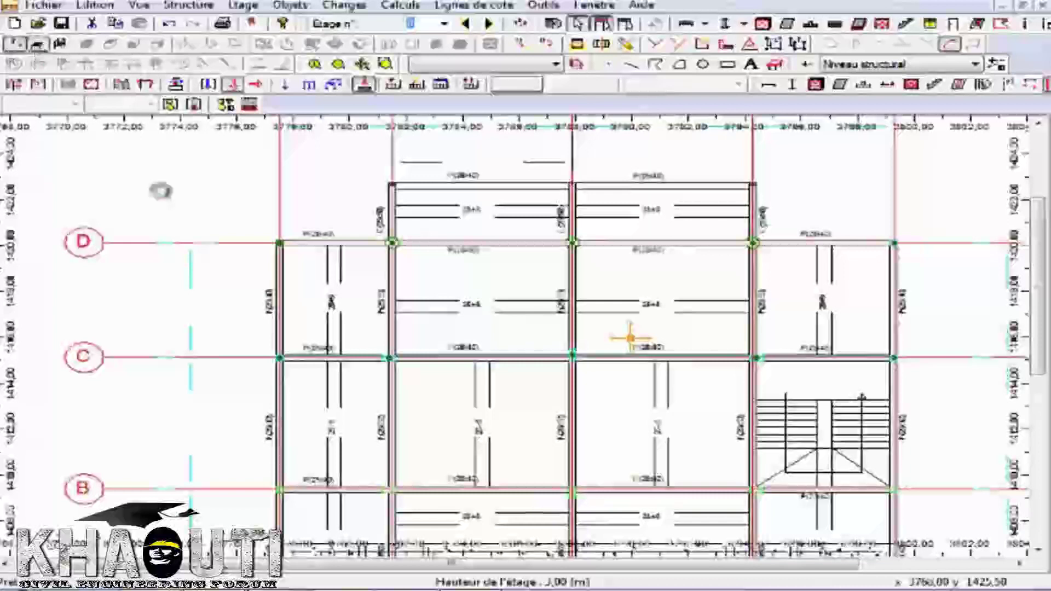
click(36, 46)
mouse_move(229, 280)
mouse_down()
mouse_move(220, 270)
mouse_move(216, 289)
mouse_up()
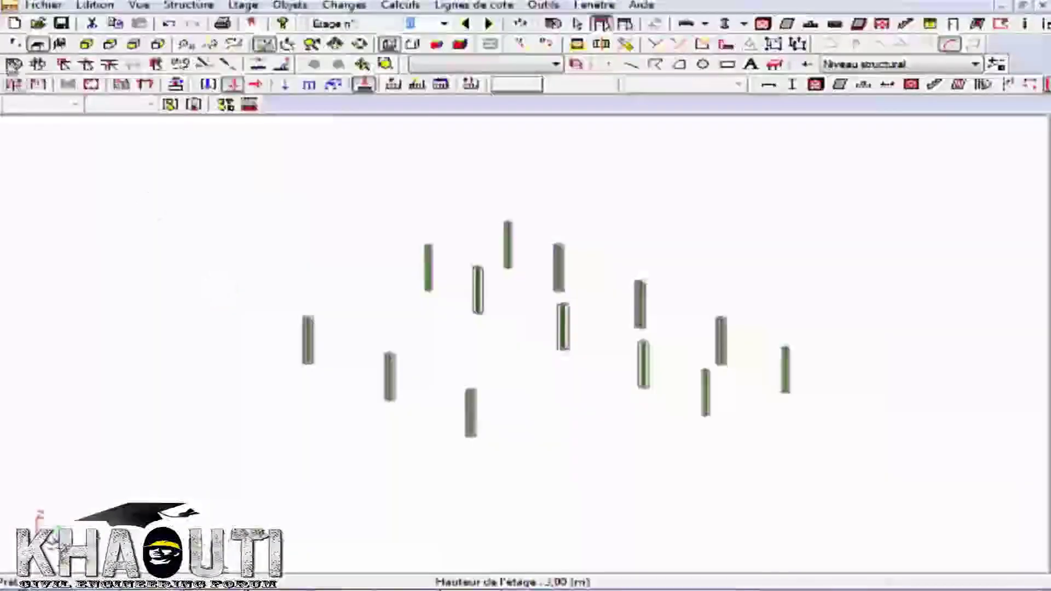
click(9, 45)
Convert the rectangular column outlines on axis B at axes 1 to 5 and at A-1 and A-5 into columns, and check them in 3D.
scroll(270, 256, down, 2)
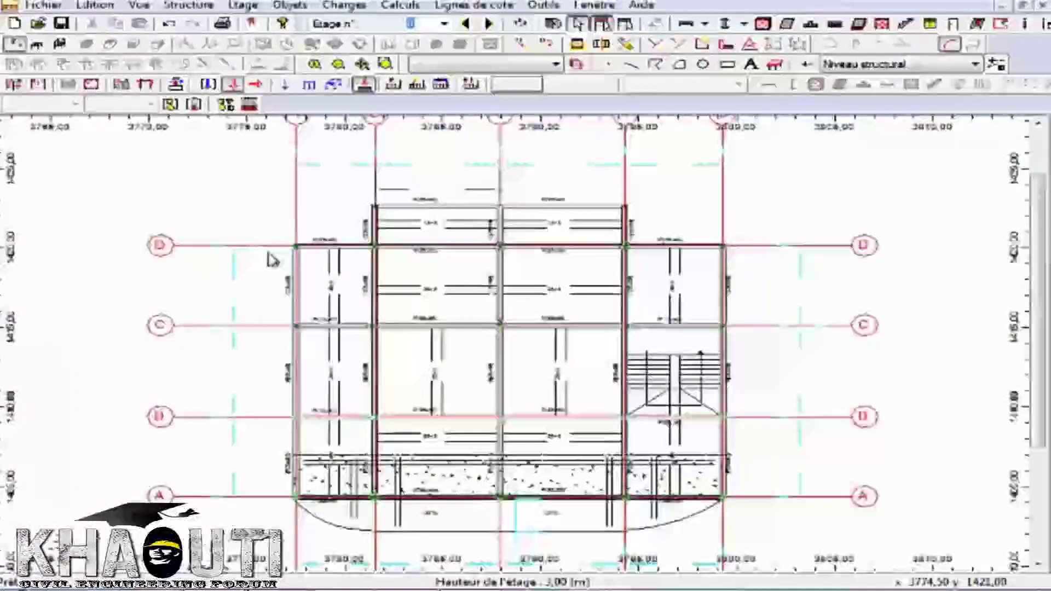
scroll(453, 312, up, 3)
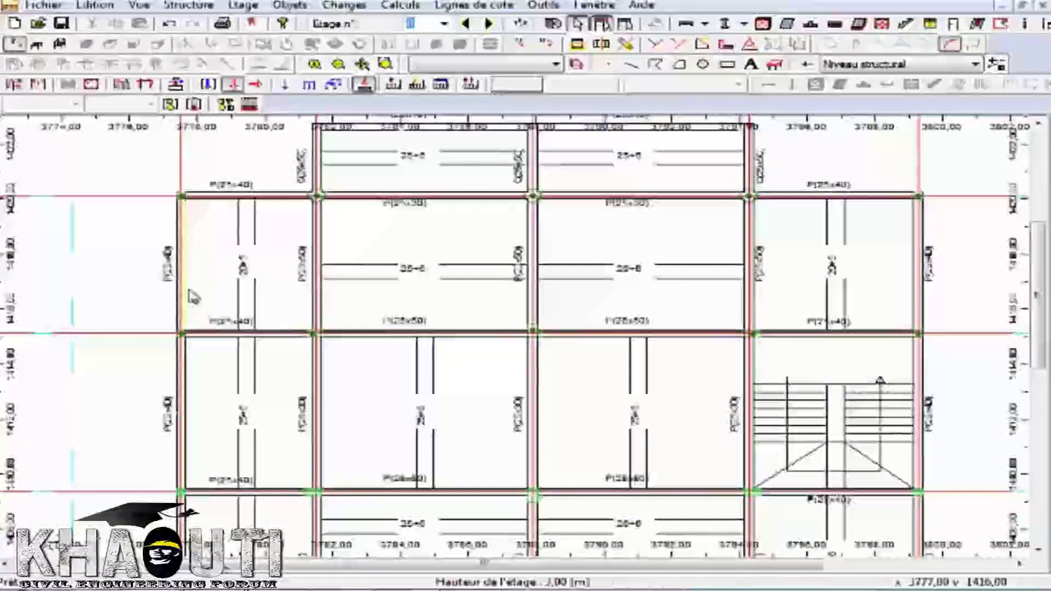
scroll(194, 301, down, 1)
scroll(262, 514, up, 1)
scroll(175, 465, up, 5)
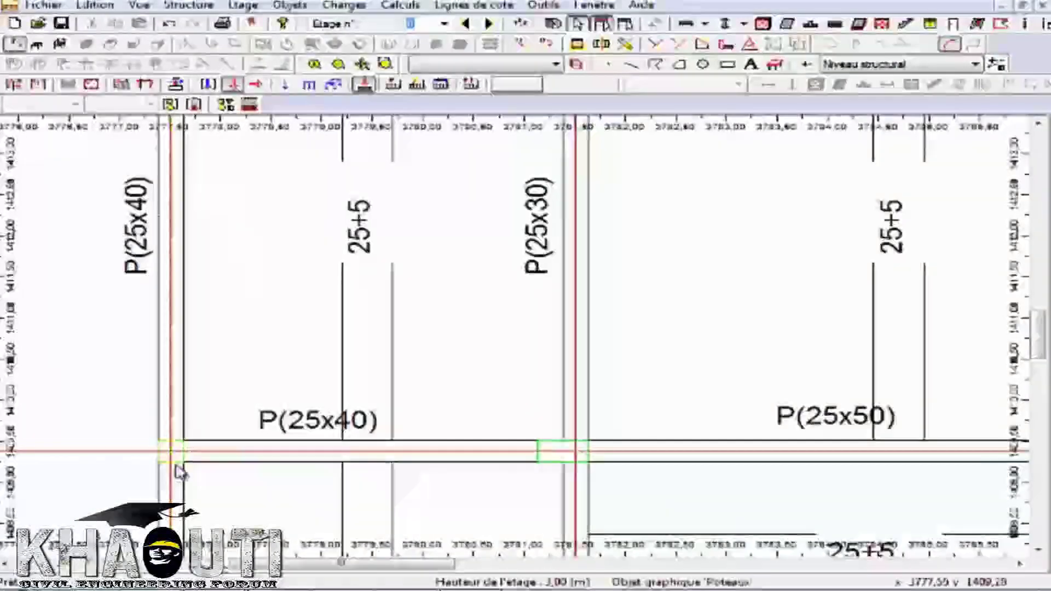
click(535, 460)
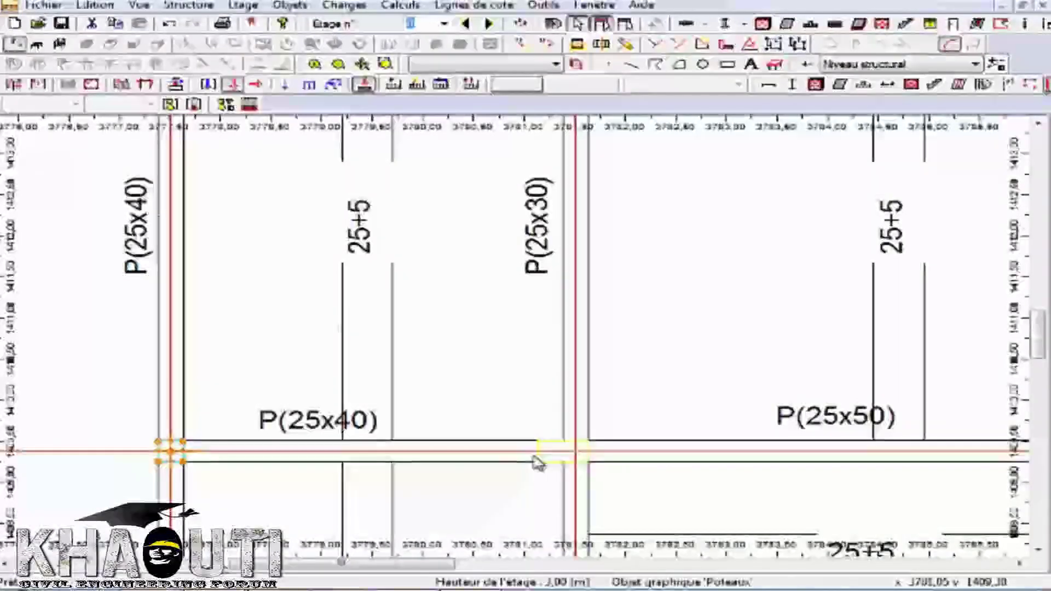
scroll(470, 465, down, 2)
scroll(634, 460, up, 3)
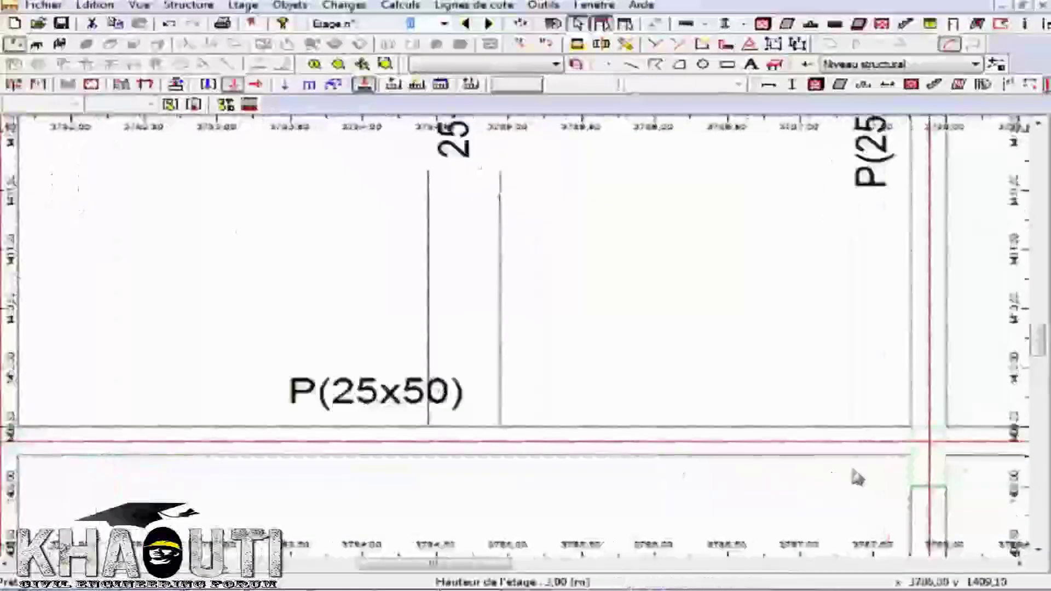
scroll(936, 500, down, 5)
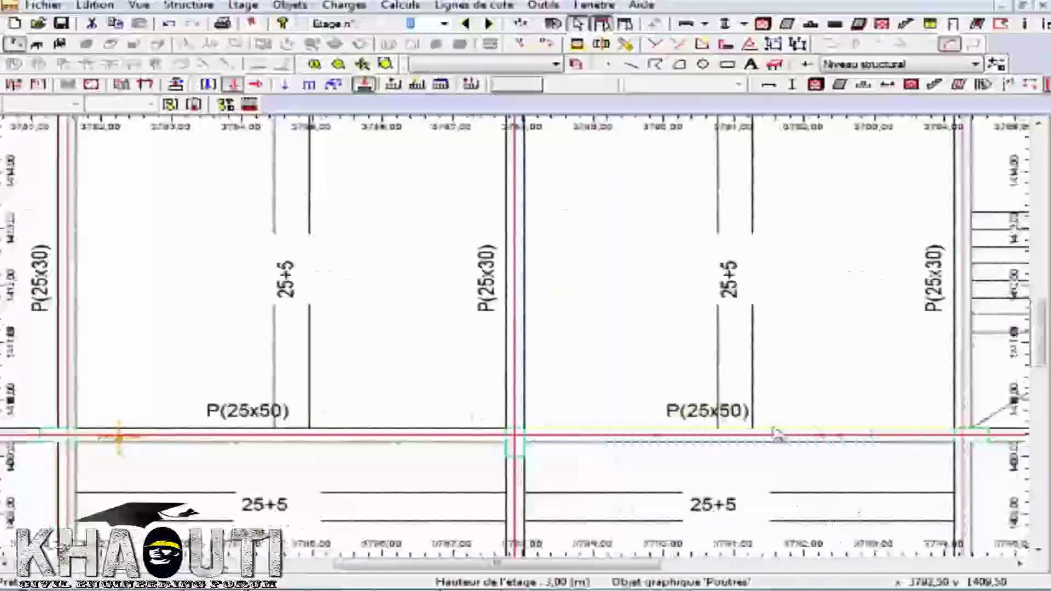
scroll(867, 427, up, 3)
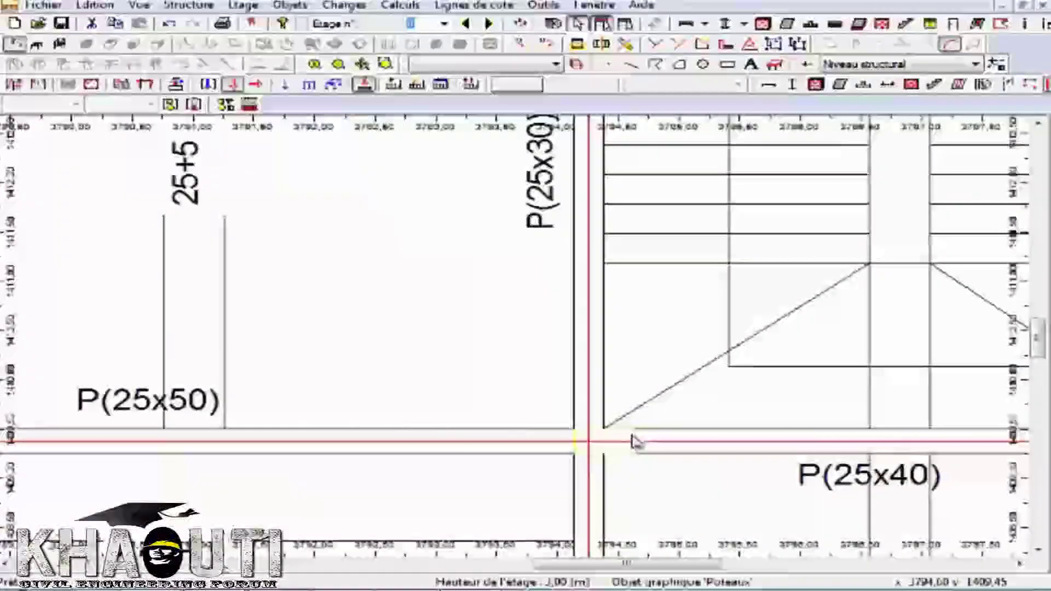
scroll(219, 423, down, 2)
scroll(219, 422, down, 1)
scroll(746, 448, up, 4)
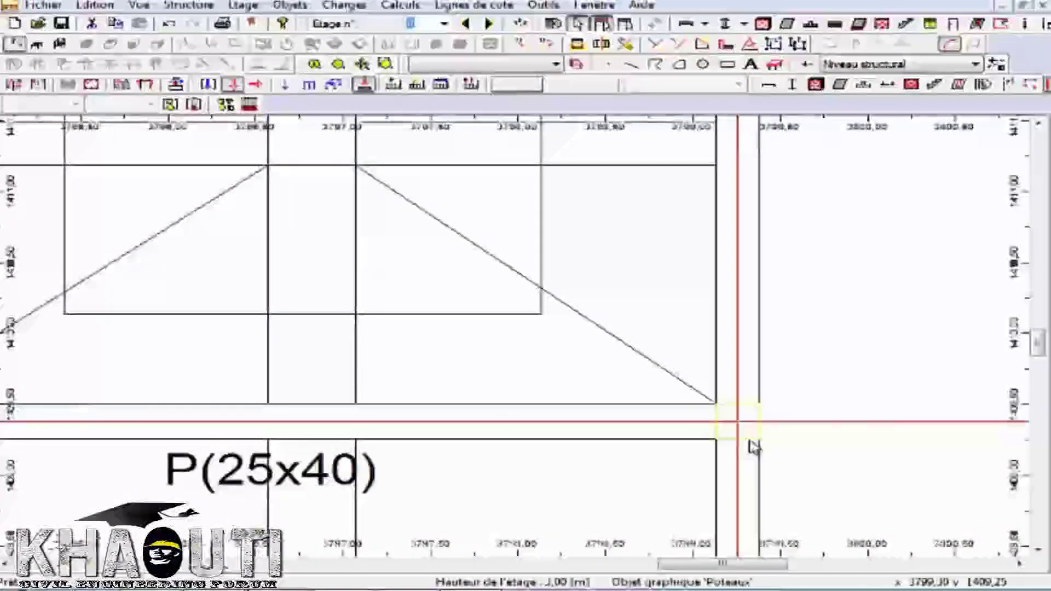
scroll(752, 446, down, 6)
scroll(181, 462, up, 6)
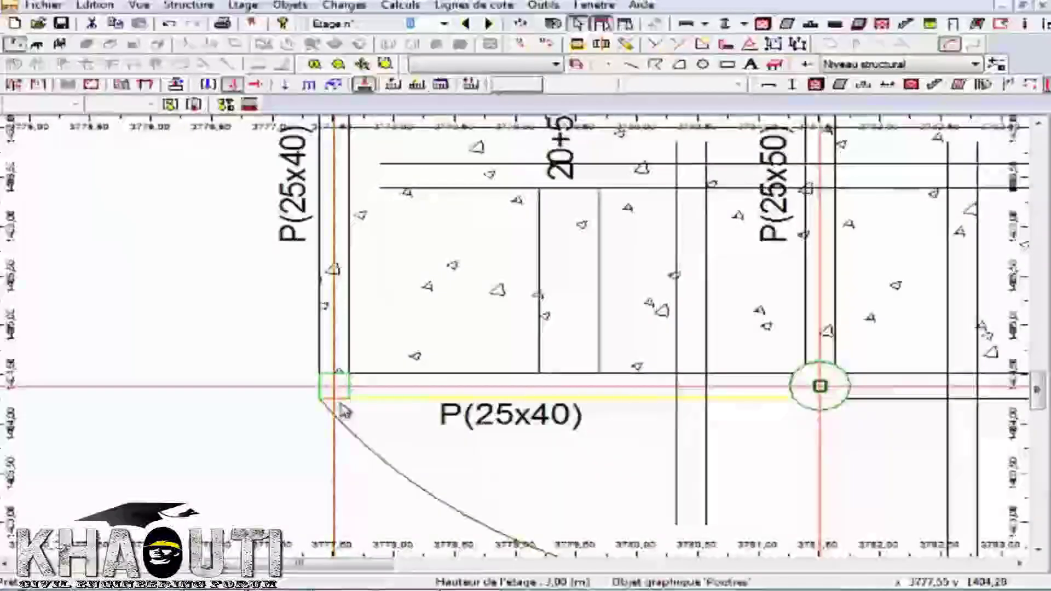
scroll(351, 412, up, 1)
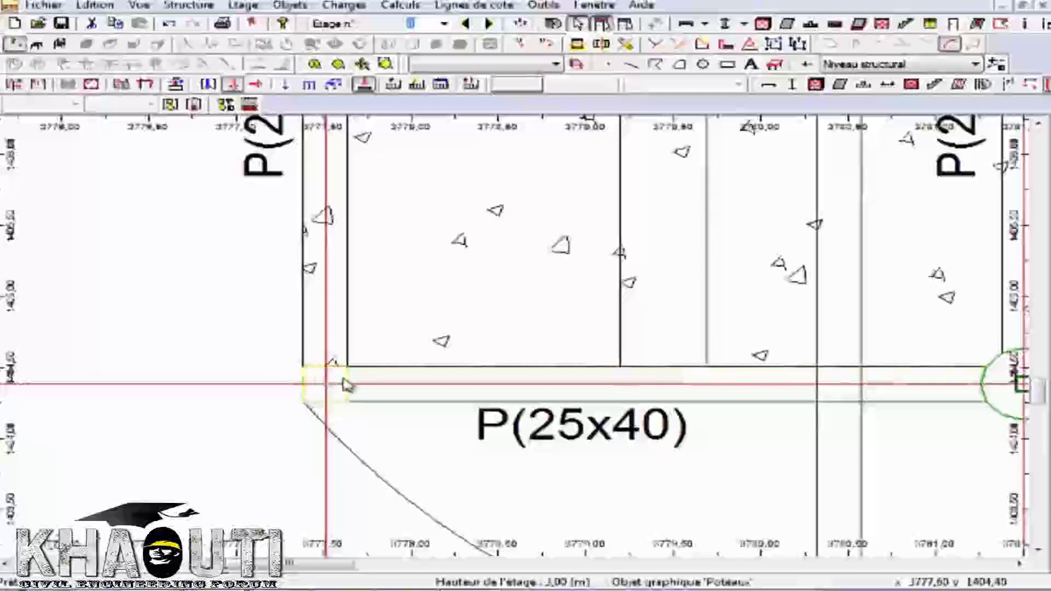
scroll(285, 401, down, 5)
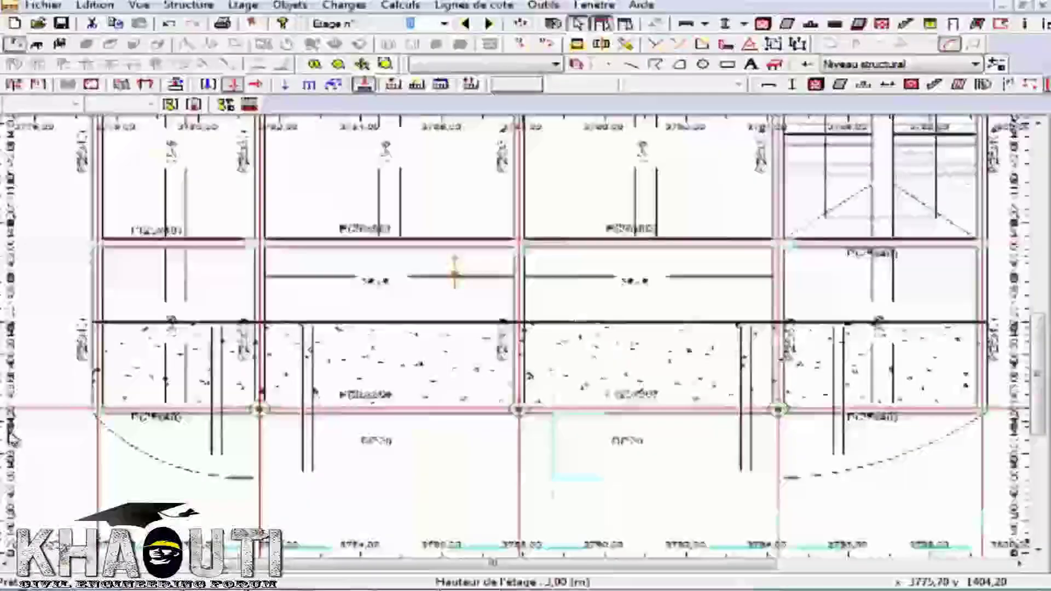
scroll(615, 434, up, 5)
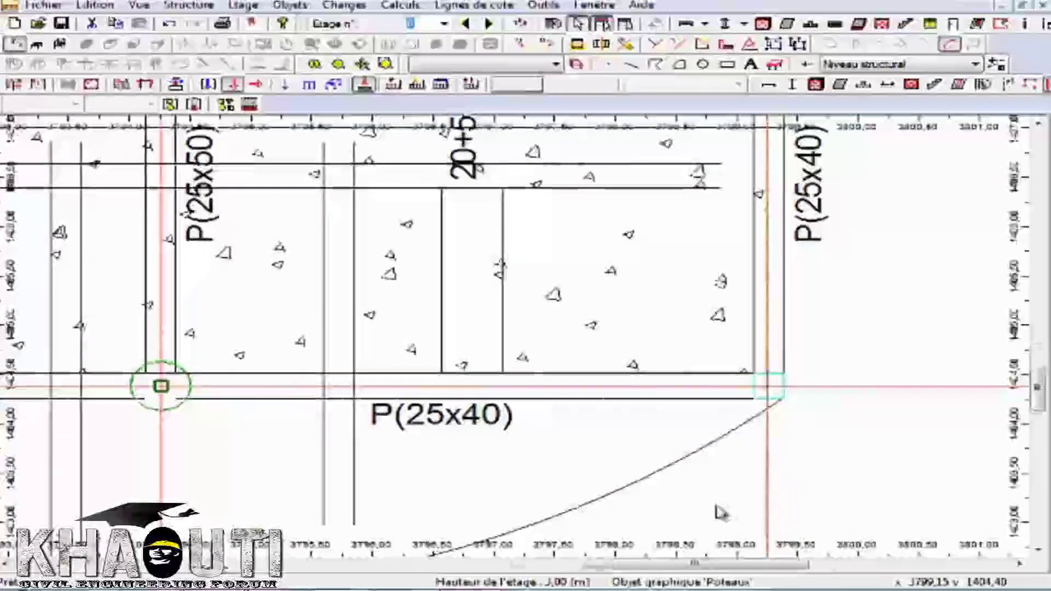
scroll(721, 513, down, 5)
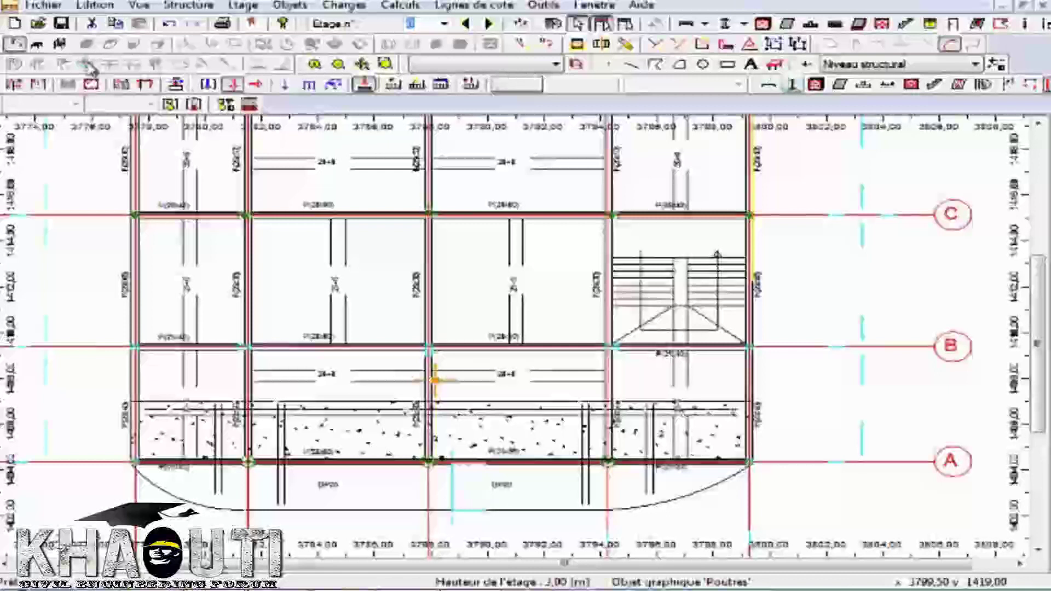
click(35, 44)
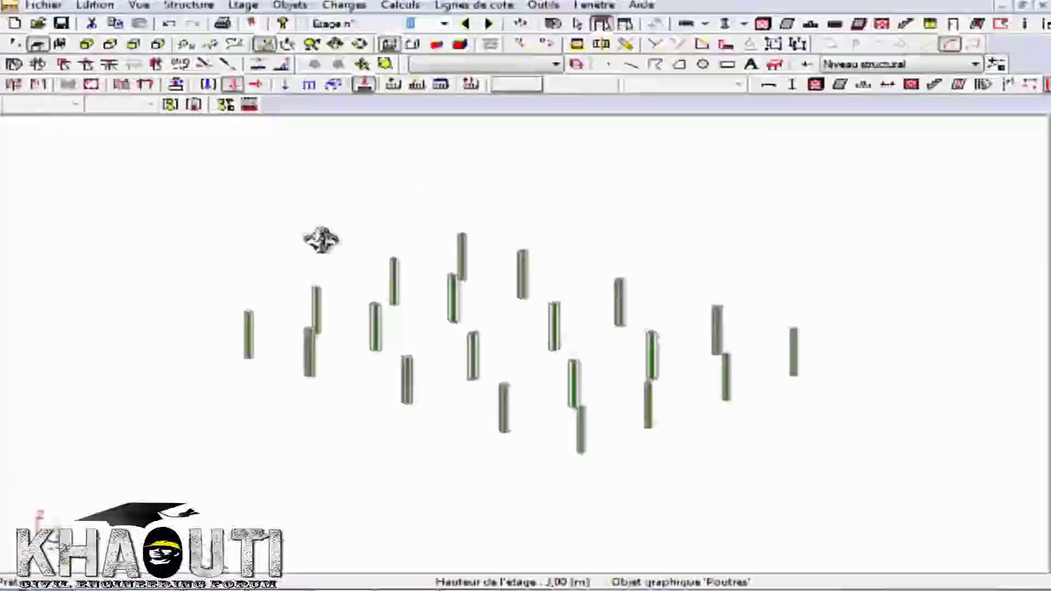
click(15, 45)
scroll(378, 328, down, 4)
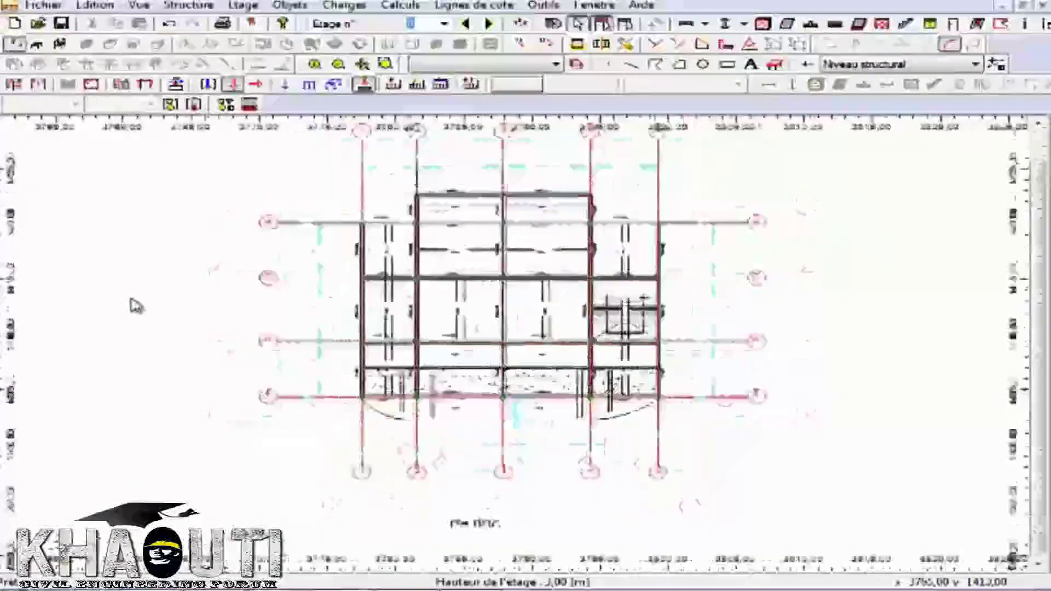
scroll(518, 357, up, 2)
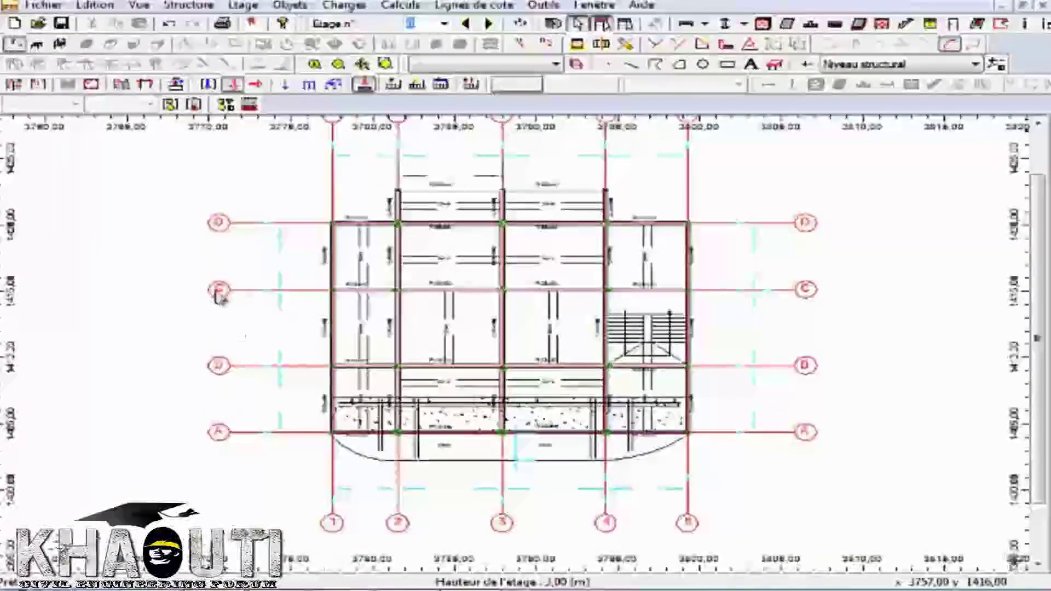
click(43, 9)
click(707, 8)
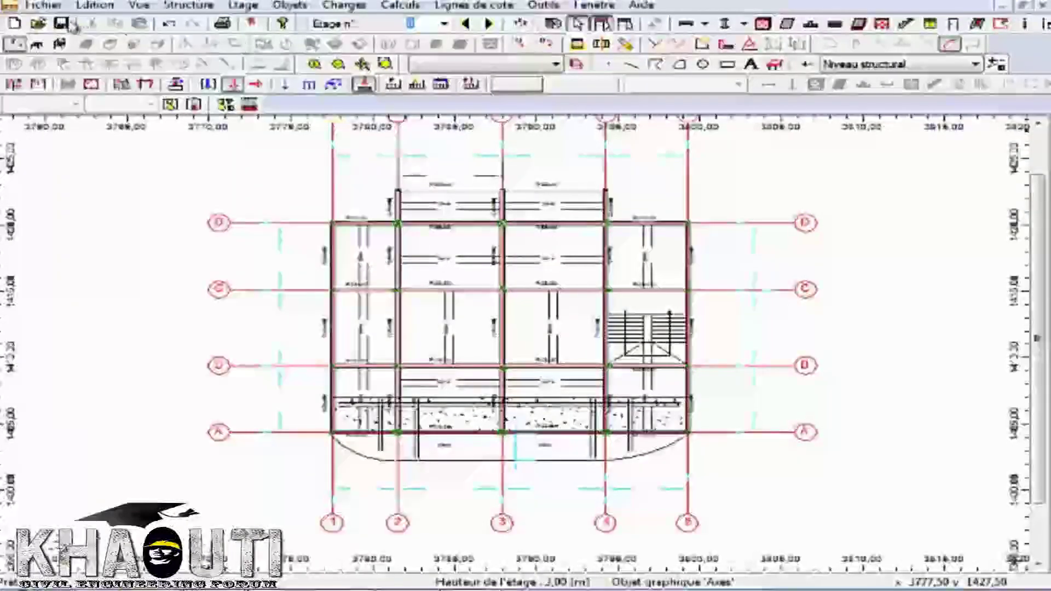
click(93, 7)
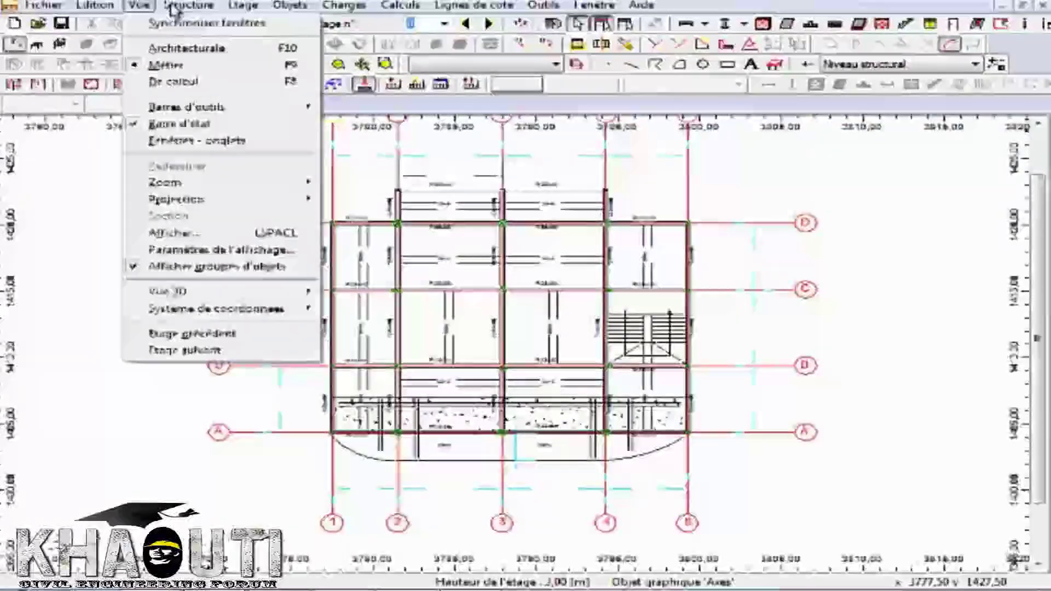
mouse_move(246, 7)
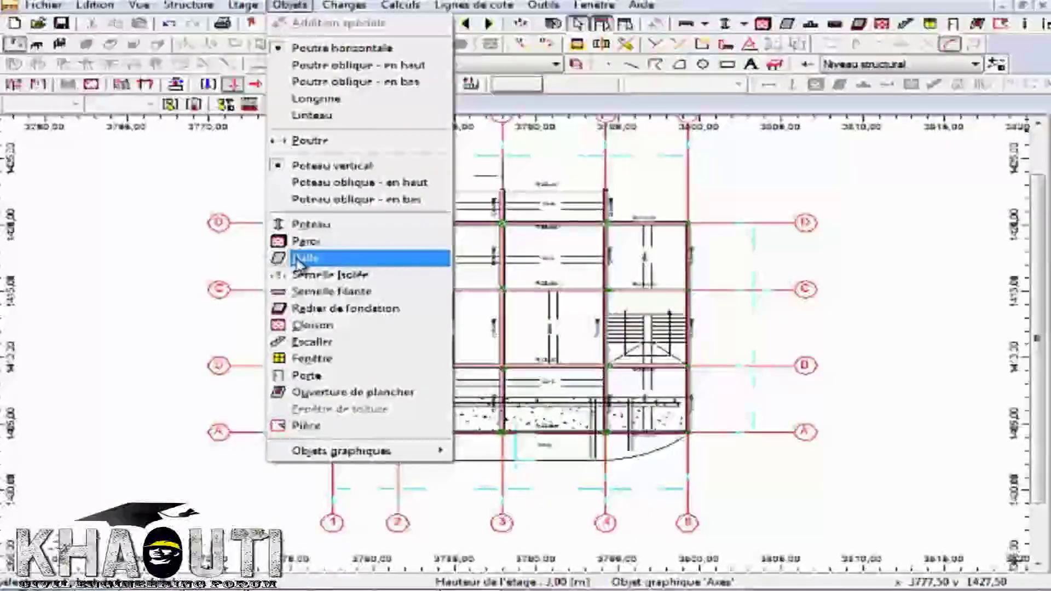
click(749, 47)
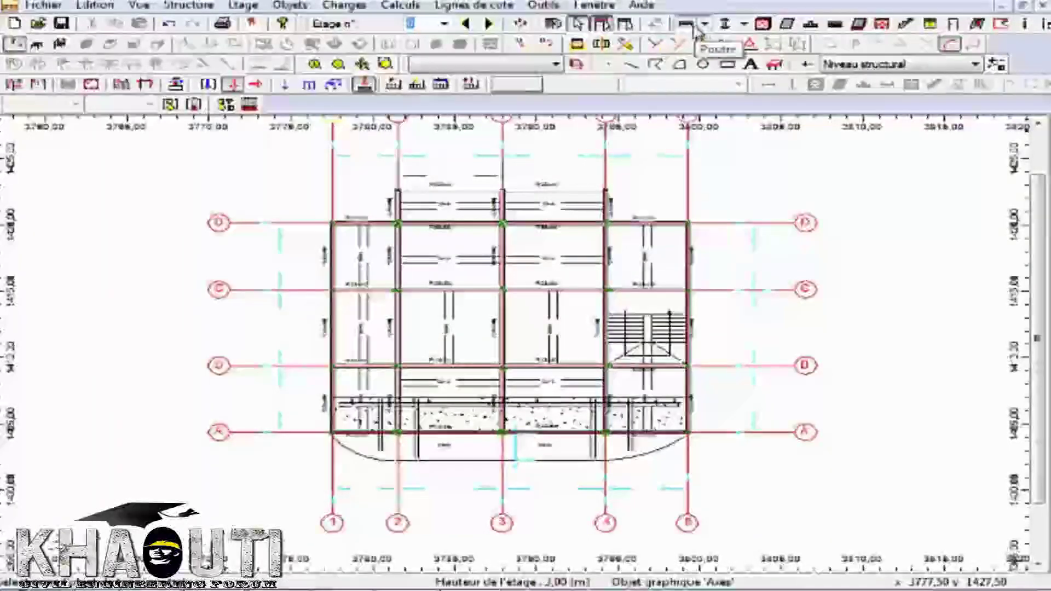
click(578, 25)
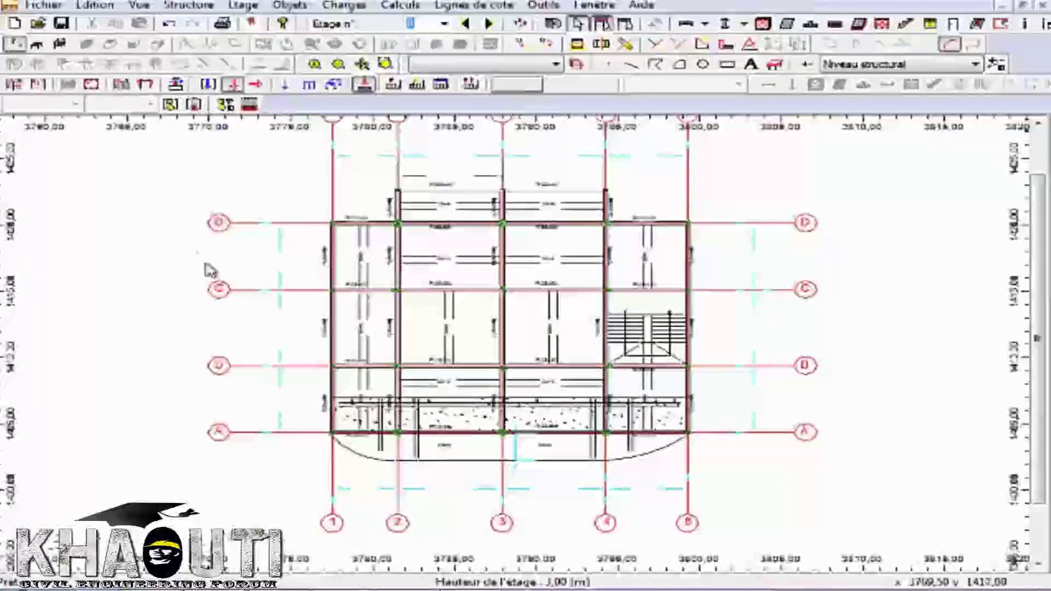
Save the model as Structure1-CBS in the desktop folder groupe 08-11-2014.
click(61, 23)
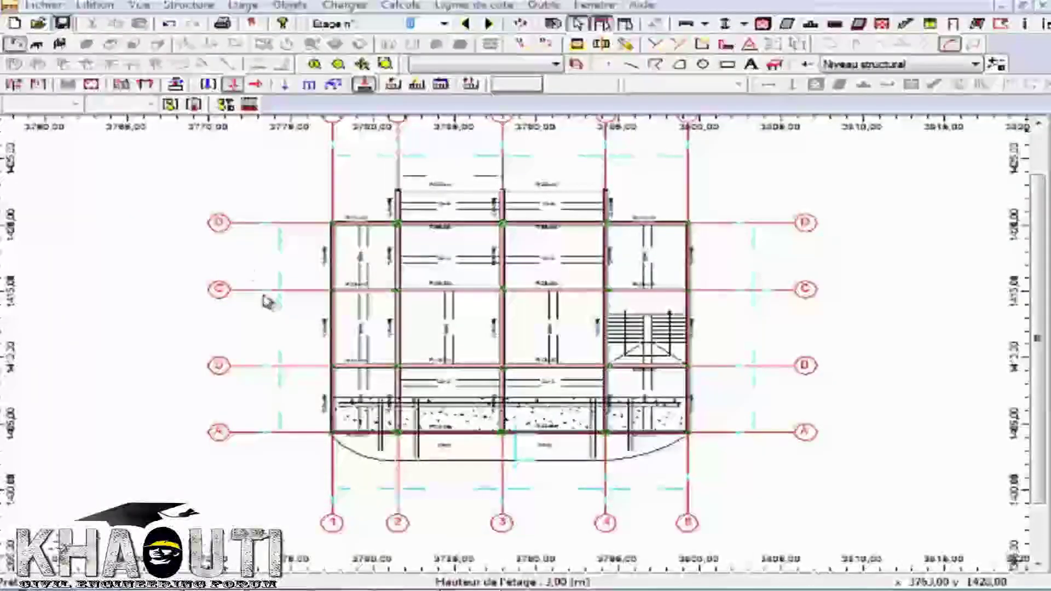
click(53, 123)
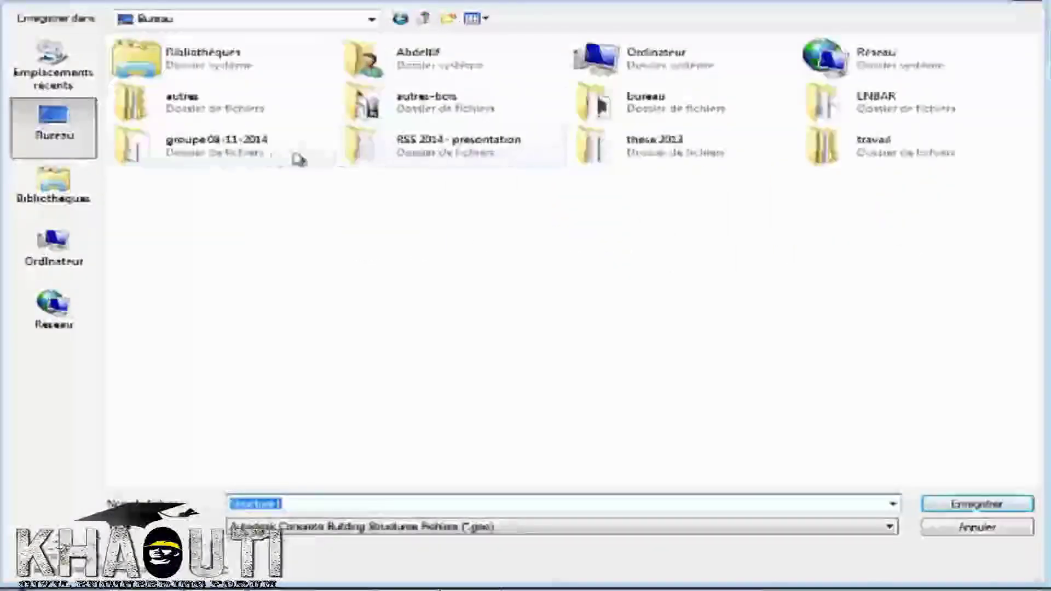
double_click(254, 155)
click(434, 508)
text(-)
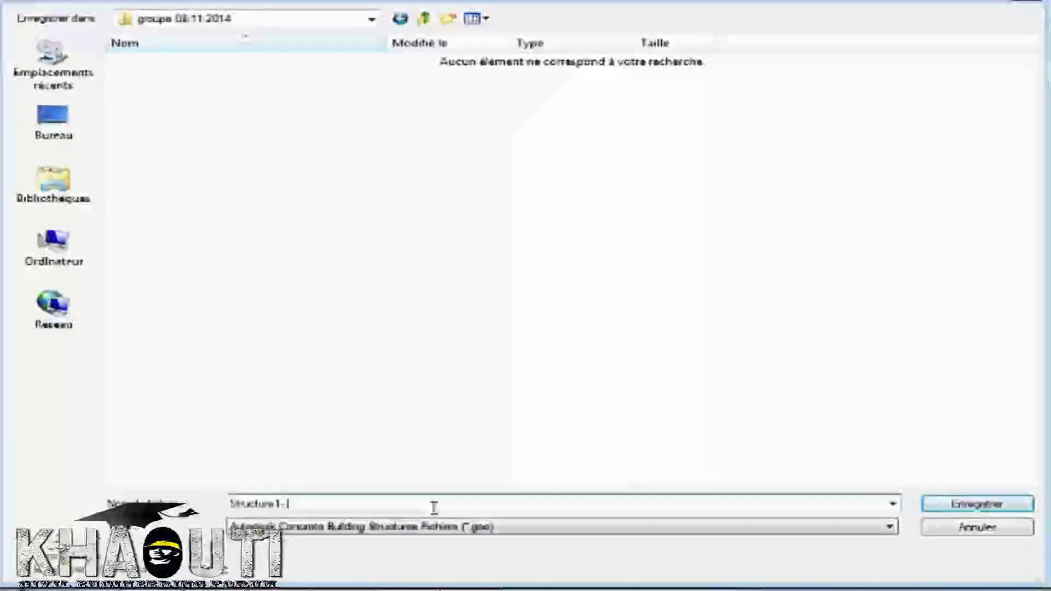
text(CBS)
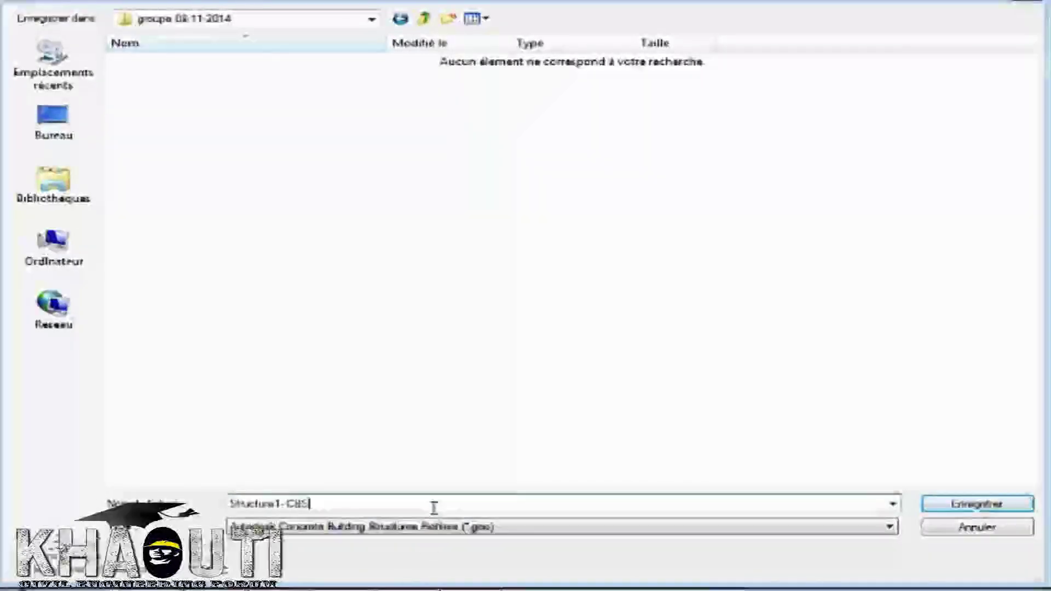
click(976, 503)
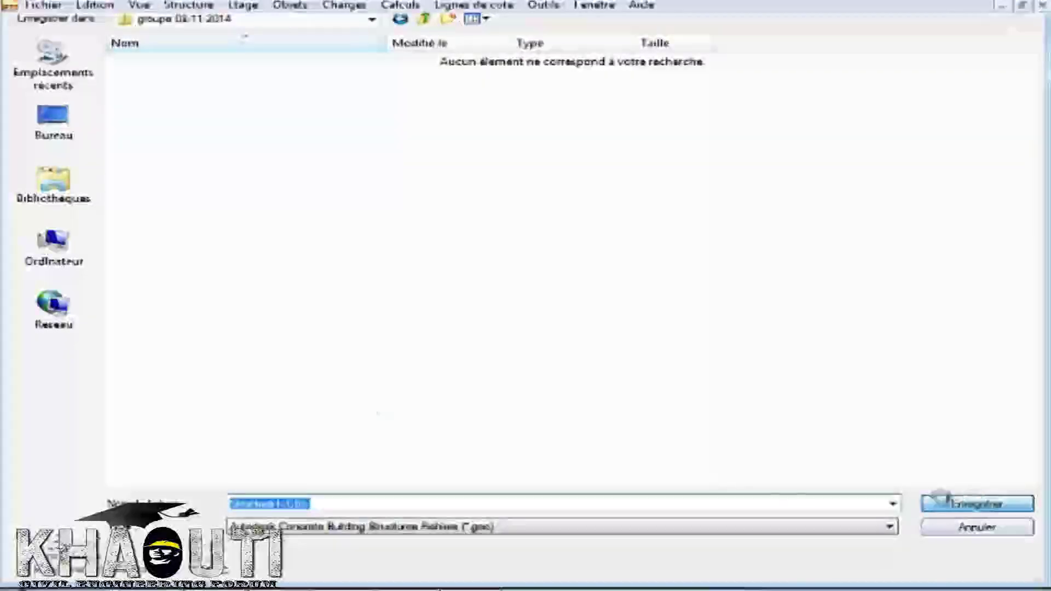